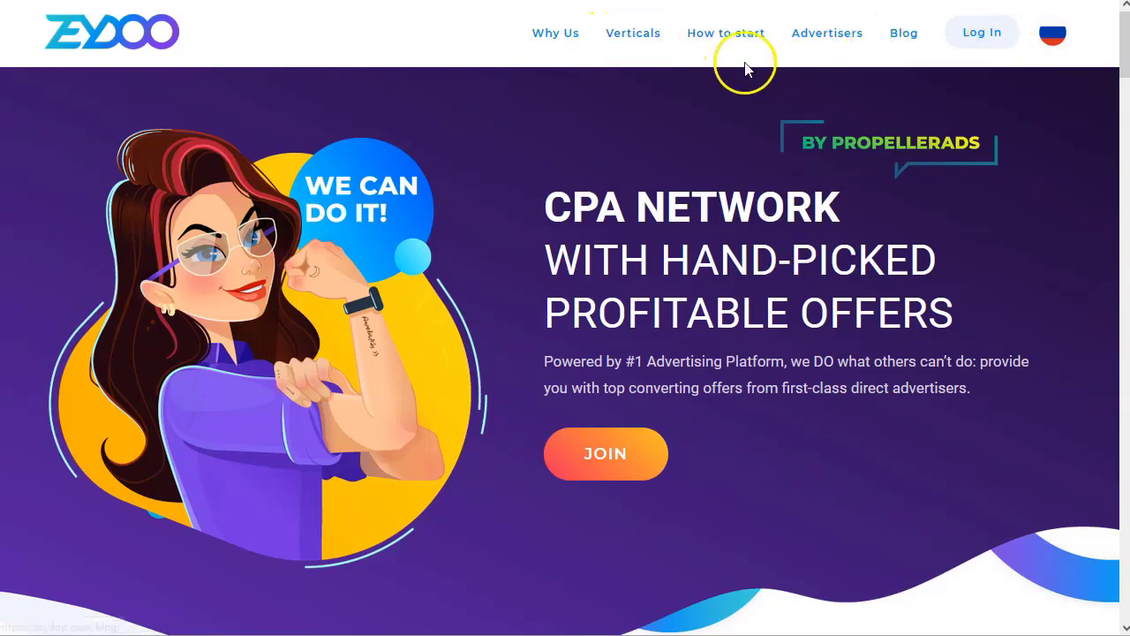
Jump down the homepage and browse Top offers, showing OctaFX and the next offer from Italy.
{"action": "left_click", "coordinate": [641, 35]}
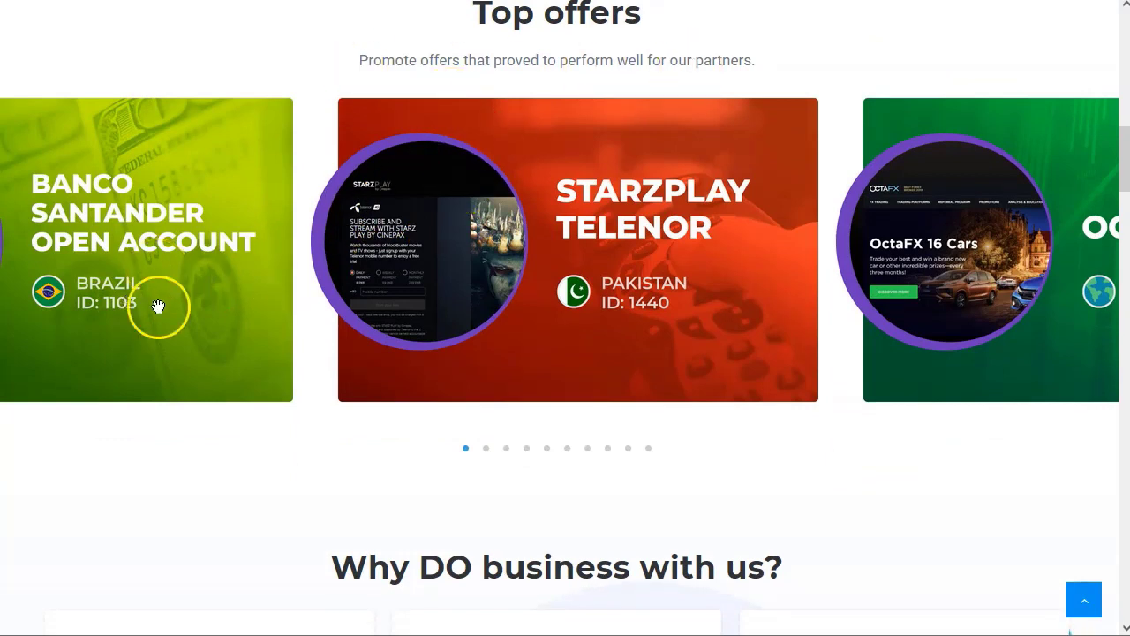
{"action": "left_click", "coordinate": [487, 449]}
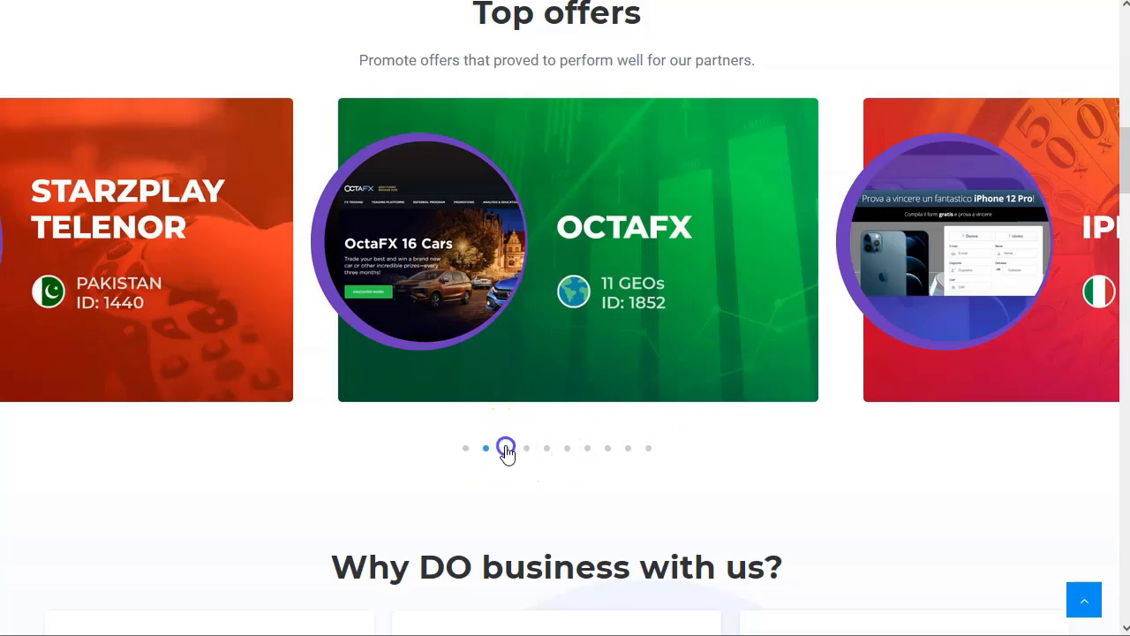
{"action": "left_click", "coordinate": [506, 448]}
Cycle the verticals carousel through Streaming, Games, Leadgen, Push Subscriptions and Utilities.
{"action": "scroll", "coordinate": [286, 344], "scroll_direction": "down", "scroll_amount": 3}
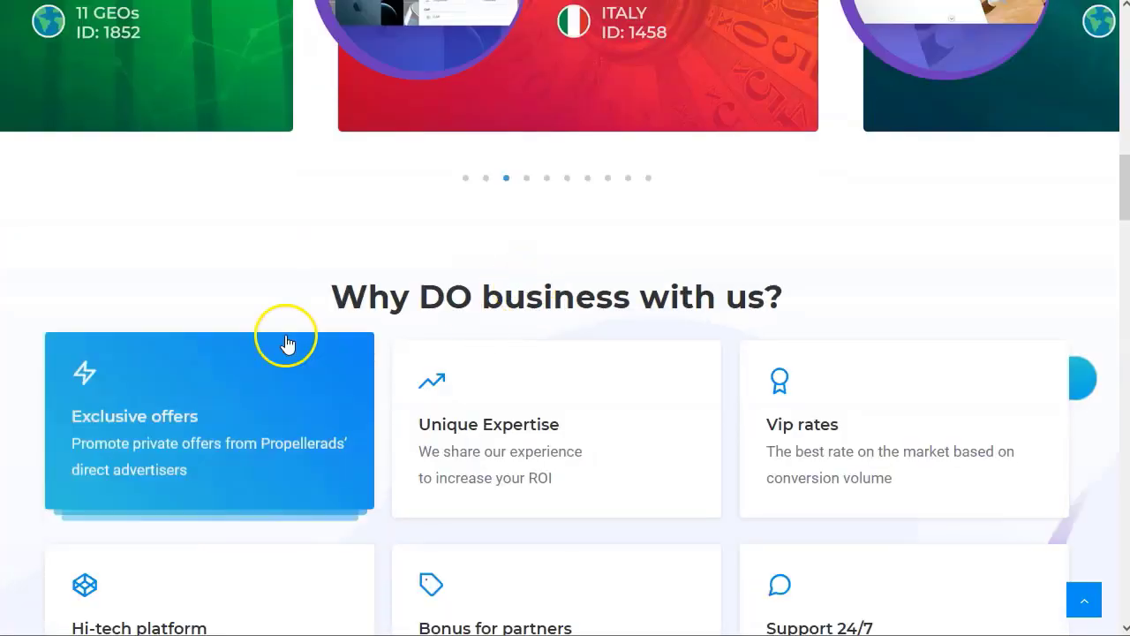
{"action": "scroll", "coordinate": [285, 344], "scroll_direction": "down", "scroll_amount": 9}
{"action": "scroll", "coordinate": [285, 404], "scroll_direction": "up", "scroll_amount": 3}
{"action": "scroll", "coordinate": [285, 397], "scroll_direction": "down", "scroll_amount": 3}
{"action": "scroll", "coordinate": [283, 394], "scroll_direction": "down", "scroll_amount": 4}
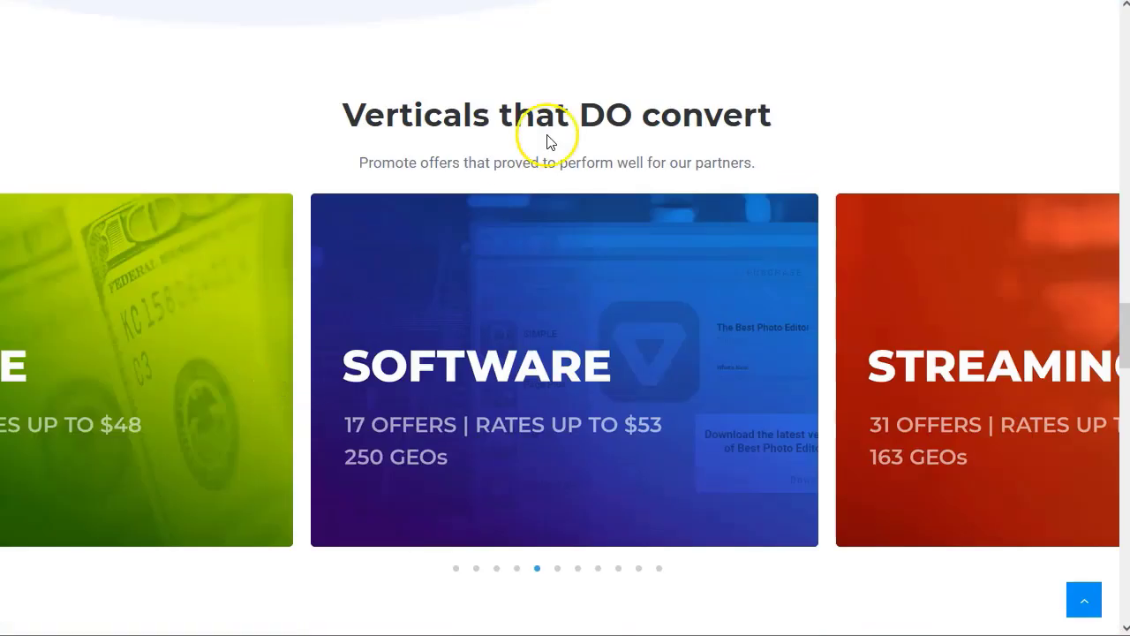
{"action": "scroll", "coordinate": [481, 545], "scroll_direction": "down", "scroll_amount": 1}
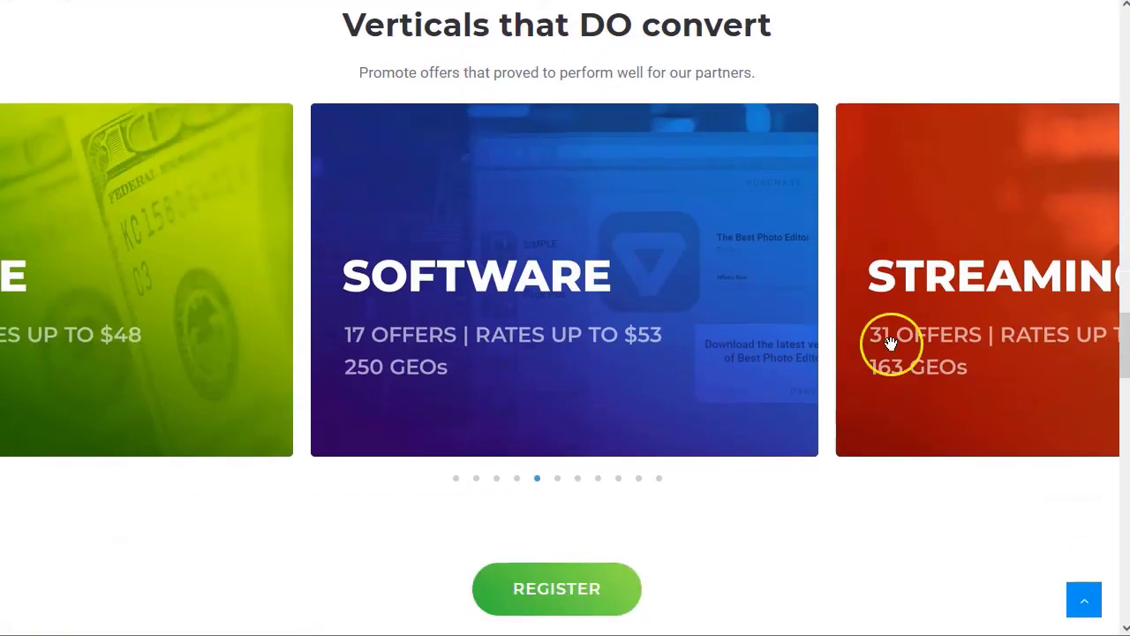
{"action": "left_click", "coordinate": [558, 477]}
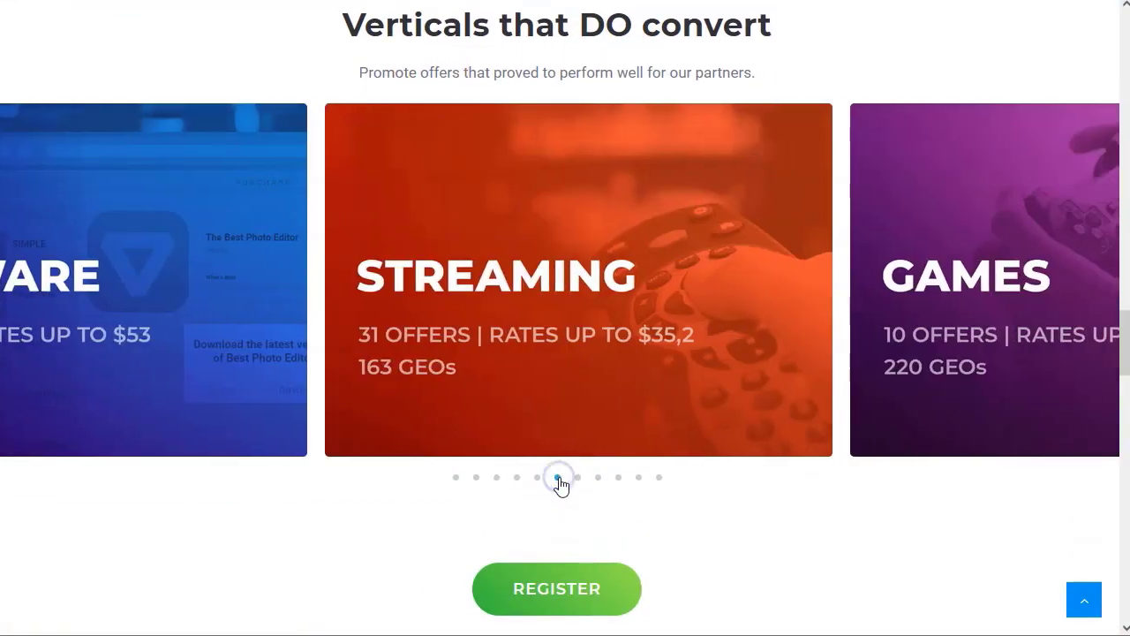
{"action": "left_click", "coordinate": [576, 478]}
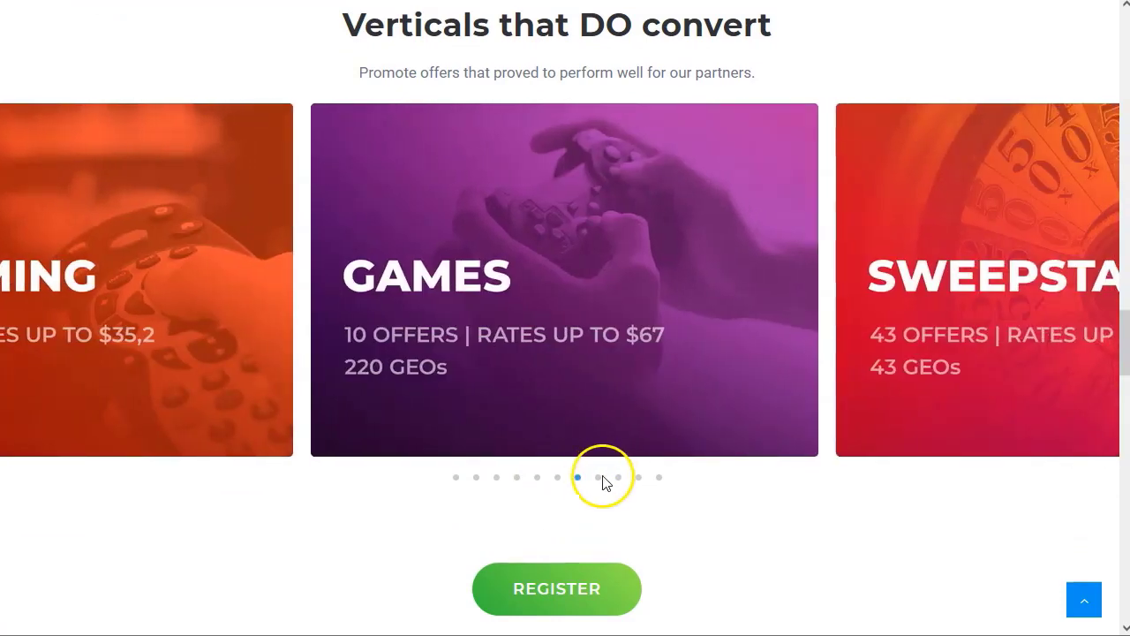
{"action": "left_click", "coordinate": [618, 477]}
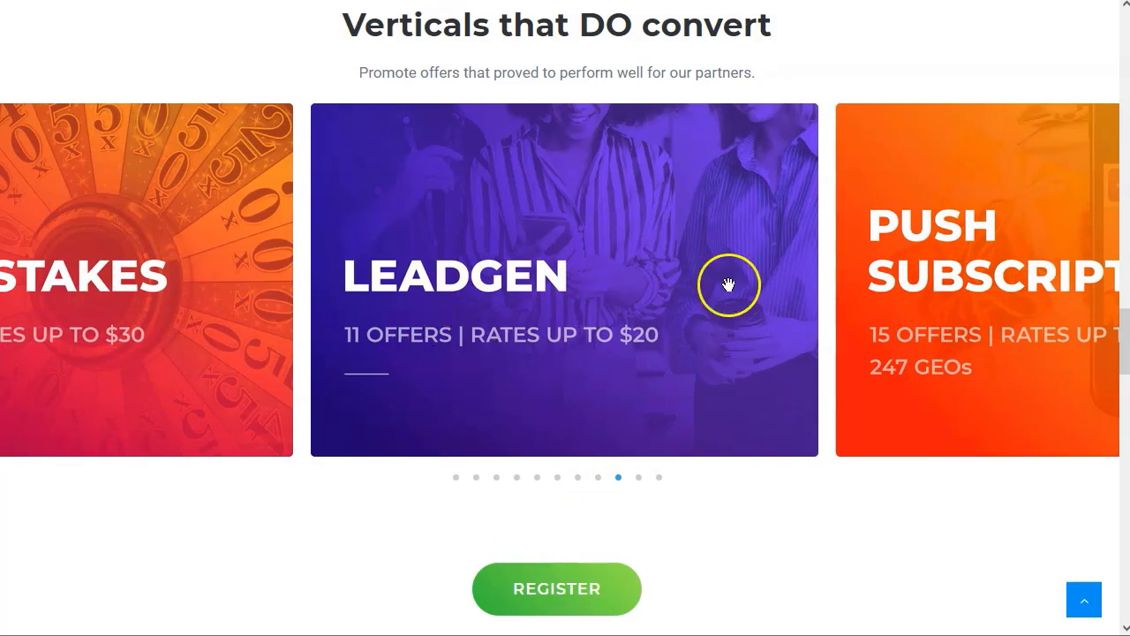
{"action": "scroll", "coordinate": [642, 481], "scroll_direction": "up", "scroll_amount": 1}
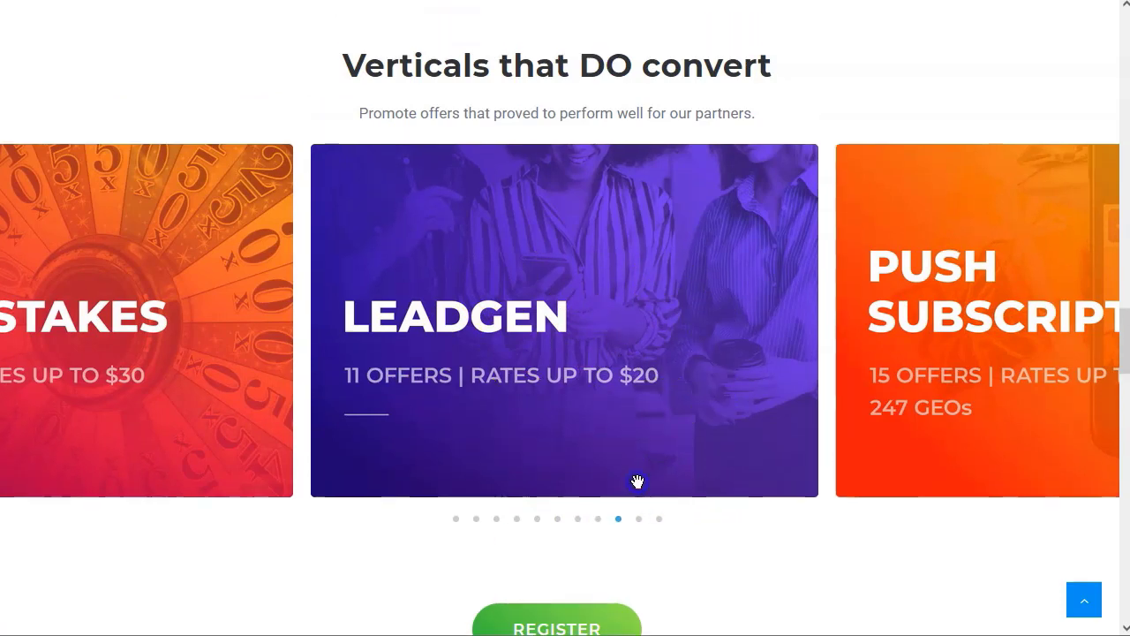
{"action": "left_click", "coordinate": [639, 520]}
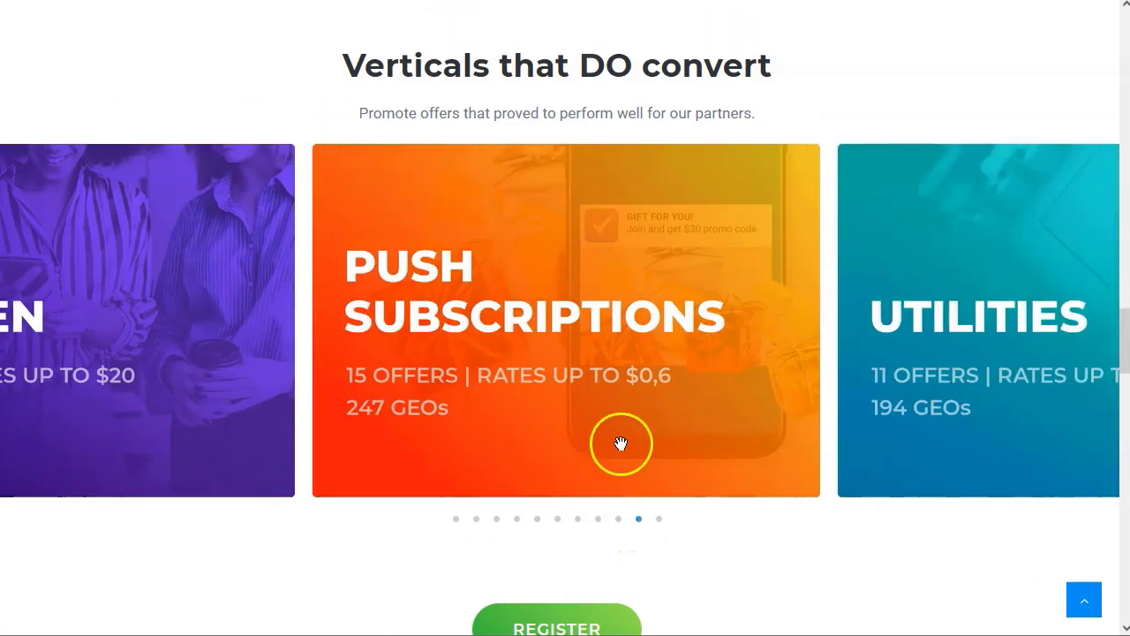
{"action": "left_click", "coordinate": [660, 519]}
Scroll down to the Partners section and go to the REGISTER page.
{"action": "scroll", "coordinate": [764, 386], "scroll_direction": "down", "scroll_amount": 1}
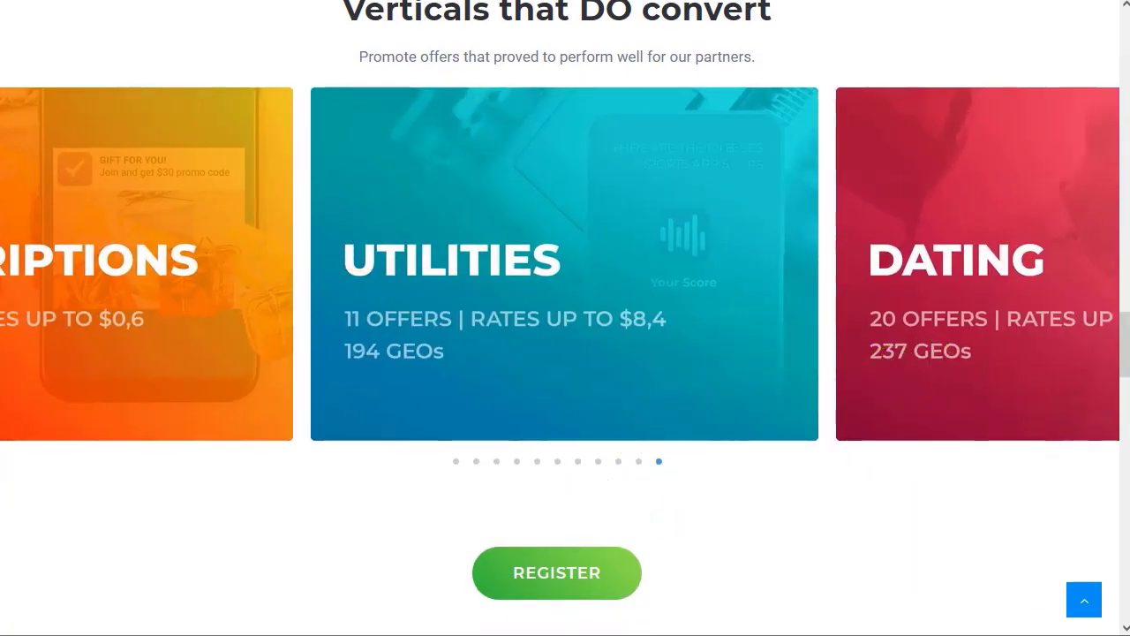
{"action": "scroll", "coordinate": [500, 261], "scroll_direction": "down", "scroll_amount": 5}
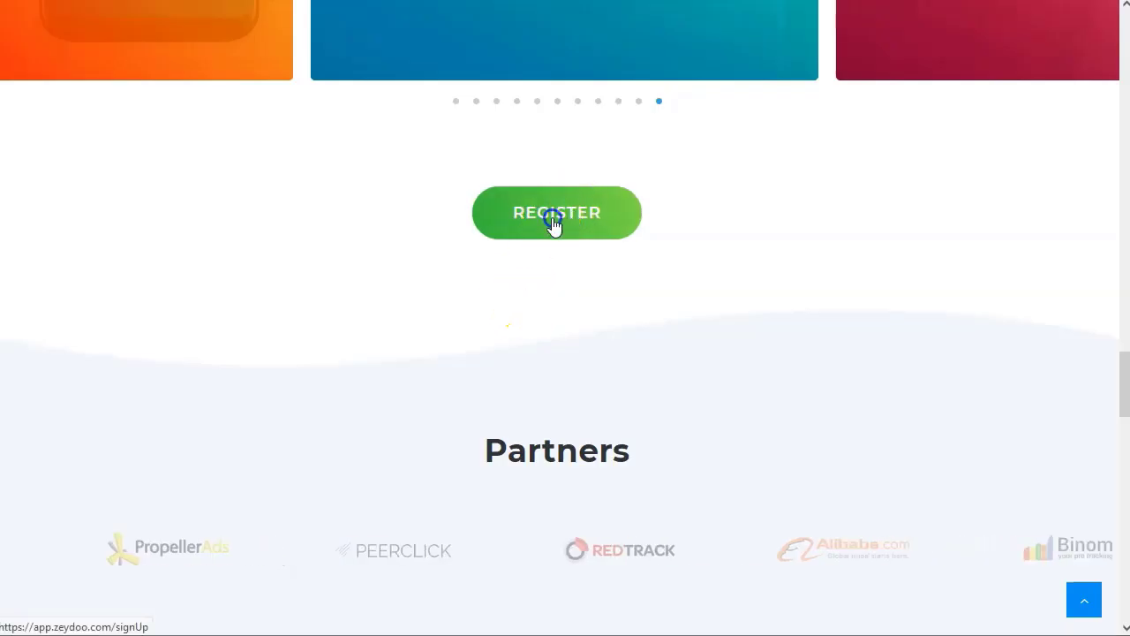
{"action": "left_click", "coordinate": [552, 222]}
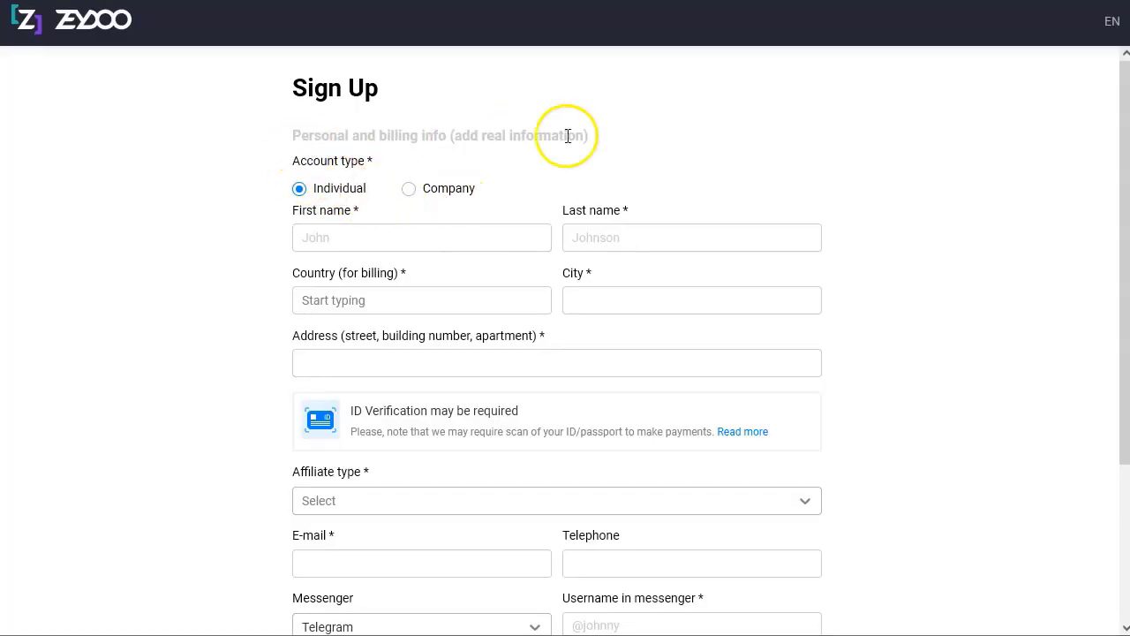
Enter the applicant's first and last name in the sign-up form.
{"action": "left_click", "coordinate": [399, 235]}
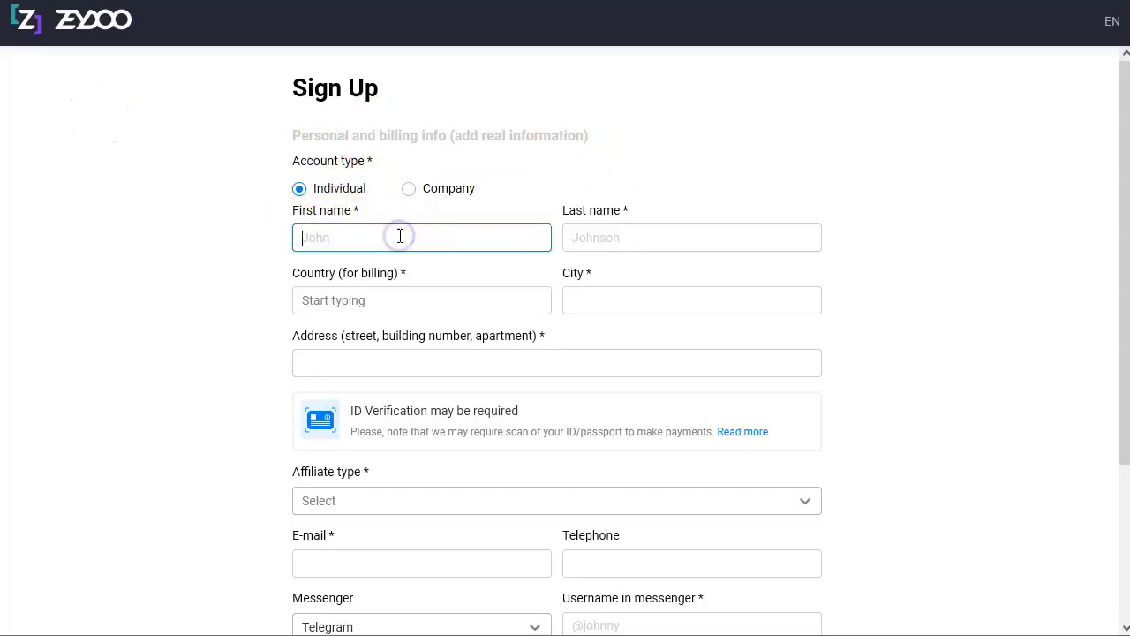
{"action": "key", "text": "Tab"}
{"action": "key", "text": "Tab"}
Scroll past the ID verification notice and open the Affiliate type list.
{"action": "scroll", "coordinate": [415, 494], "scroll_direction": "down", "scroll_amount": 3}
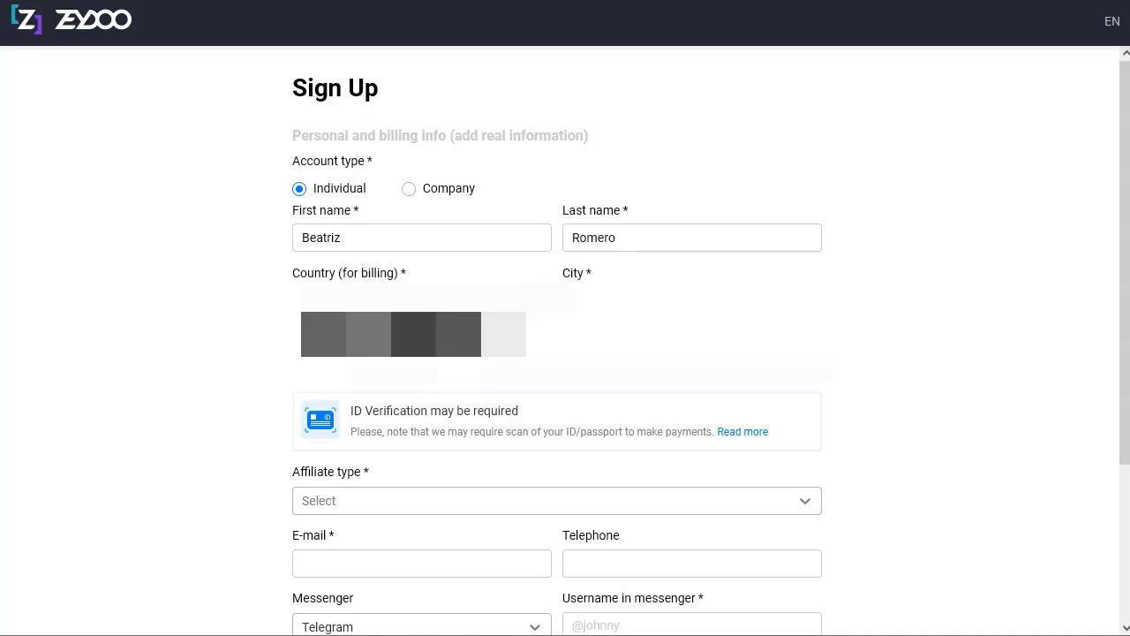
{"action": "scroll", "coordinate": [565, 353], "scroll_direction": "down", "scroll_amount": 3}
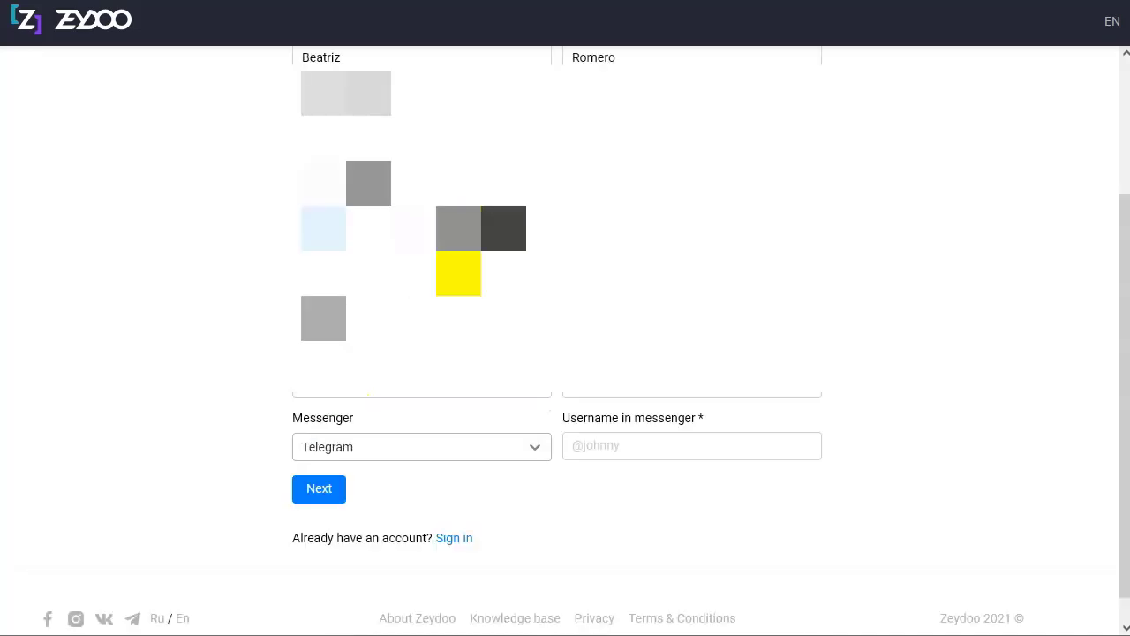
{"action": "left_click_drag", "start_coordinate": [364, 231], "coordinate": [527, 236]}
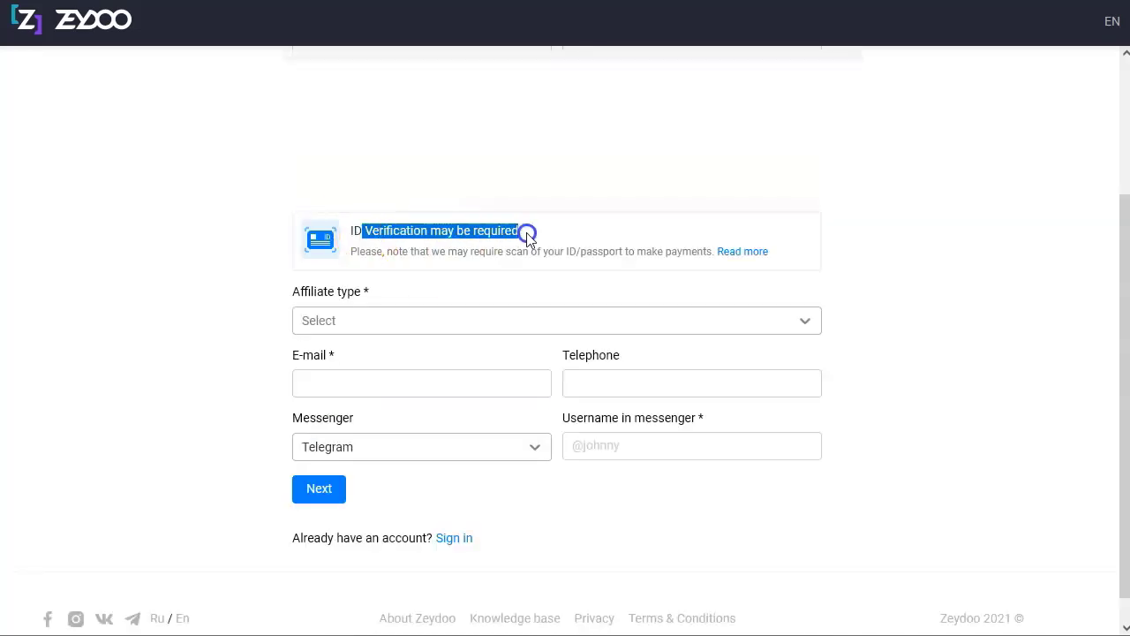
{"action": "left_click", "coordinate": [492, 232]}
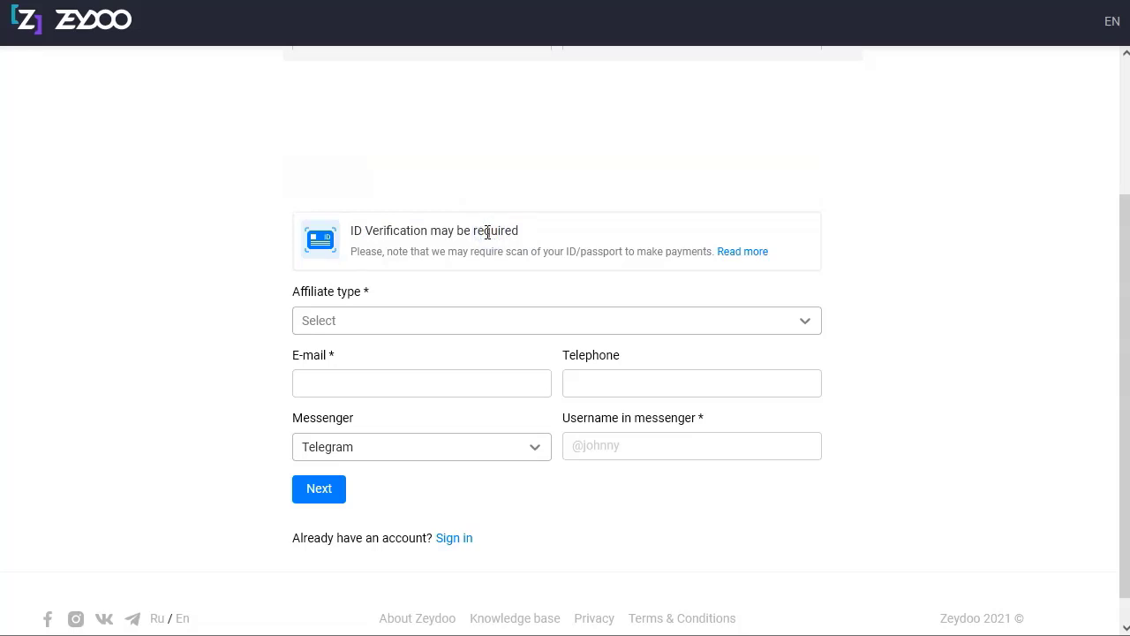
{"action": "left_click", "coordinate": [389, 318]}
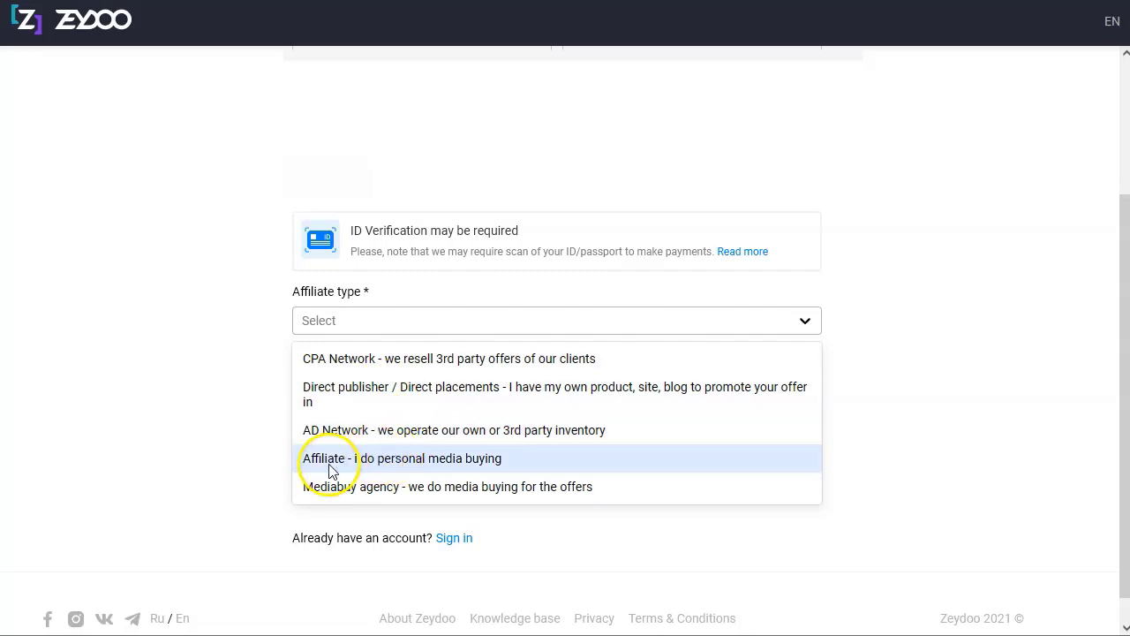
Choose Affiliate personal media buying as affiliate type, fill the e-mail, keep Telegram as messenger.
{"action": "left_click", "coordinate": [444, 468]}
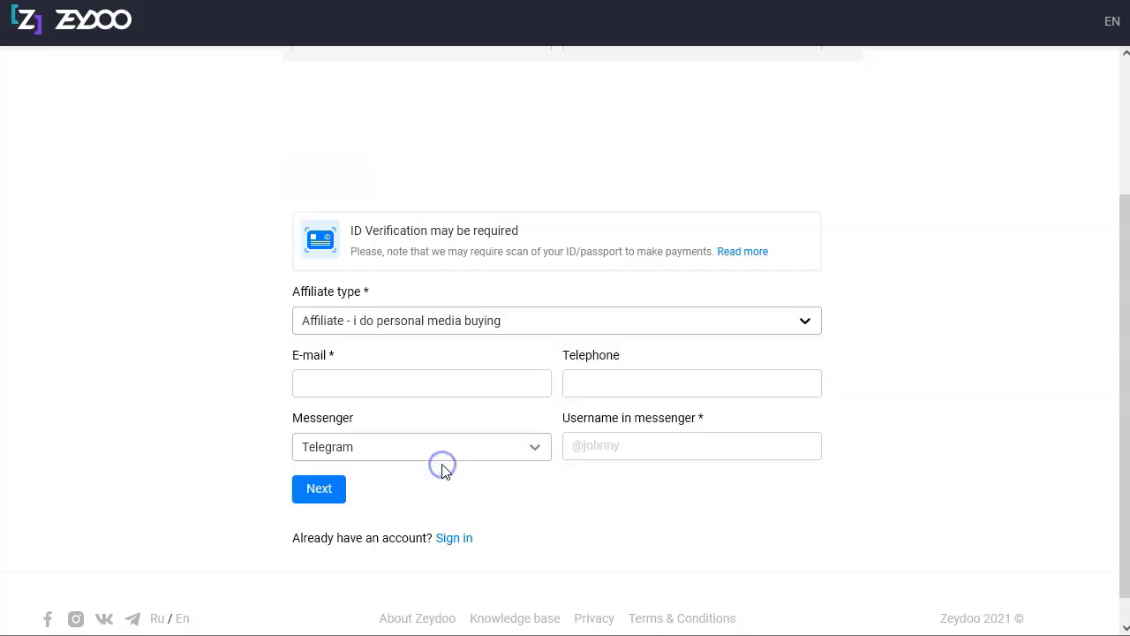
{"action": "left_click", "coordinate": [450, 384]}
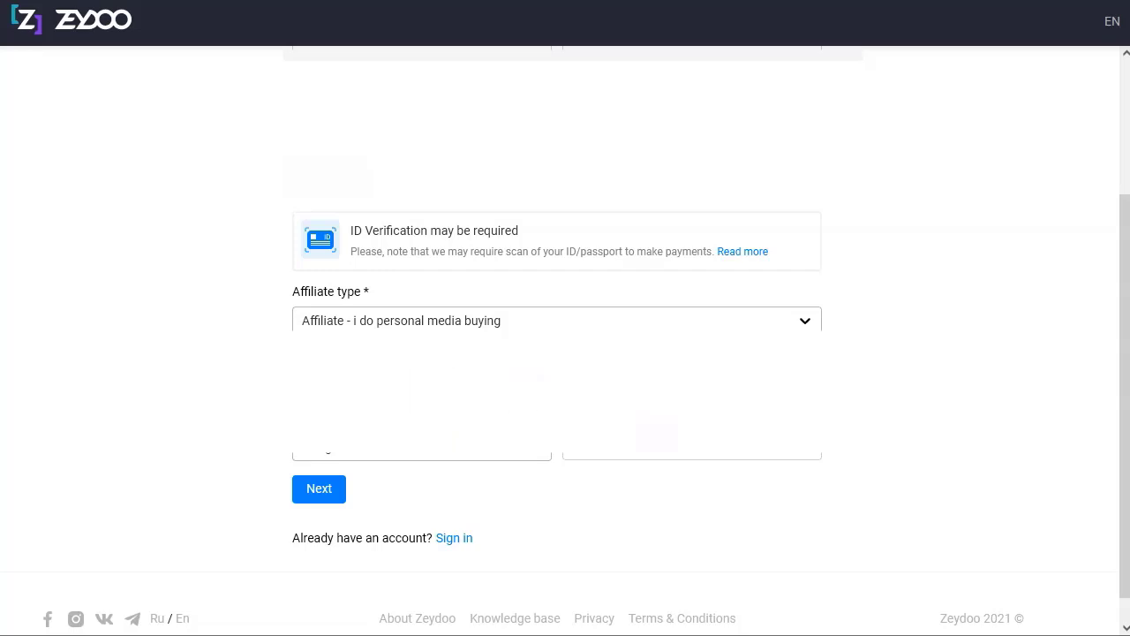
{"action": "left_click", "coordinate": [357, 454]}
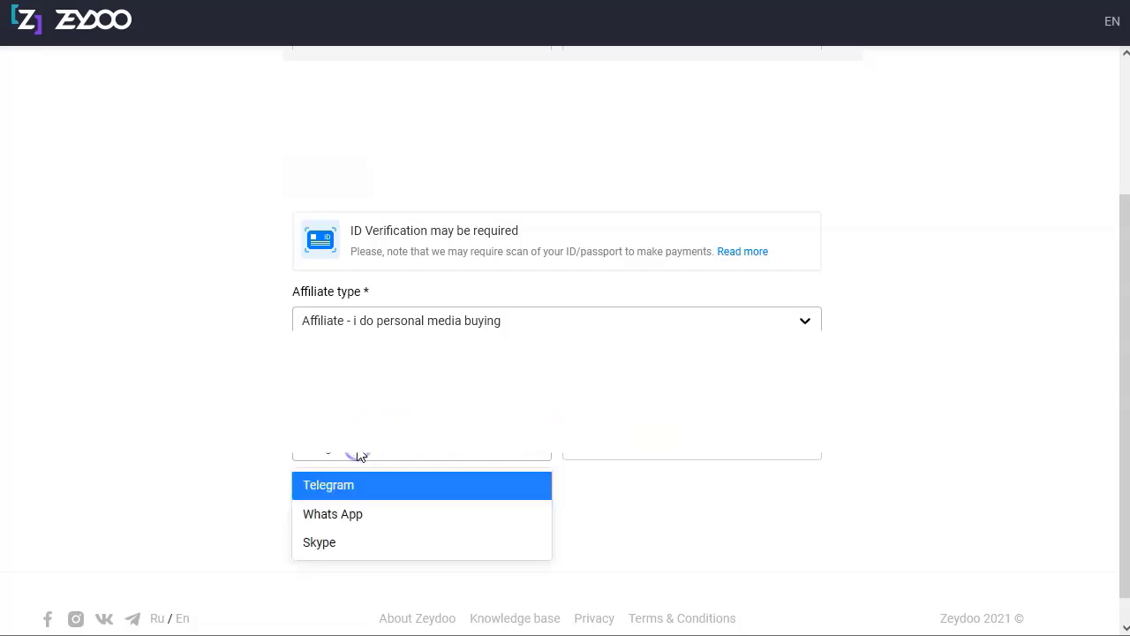
{"action": "left_click", "coordinate": [358, 454]}
Enter the Telegram username and continue to the experience section.
{"action": "scroll", "coordinate": [636, 497], "scroll_direction": "down", "scroll_amount": 1}
{"action": "left_click", "coordinate": [712, 419]}
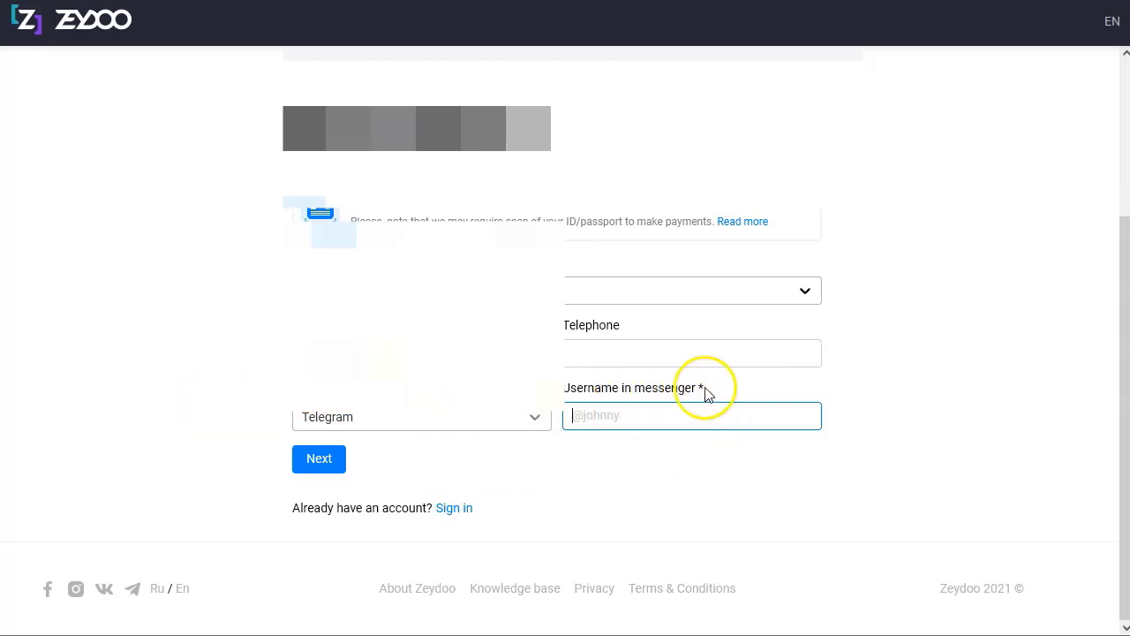
{"action": "left_click", "coordinate": [411, 417]}
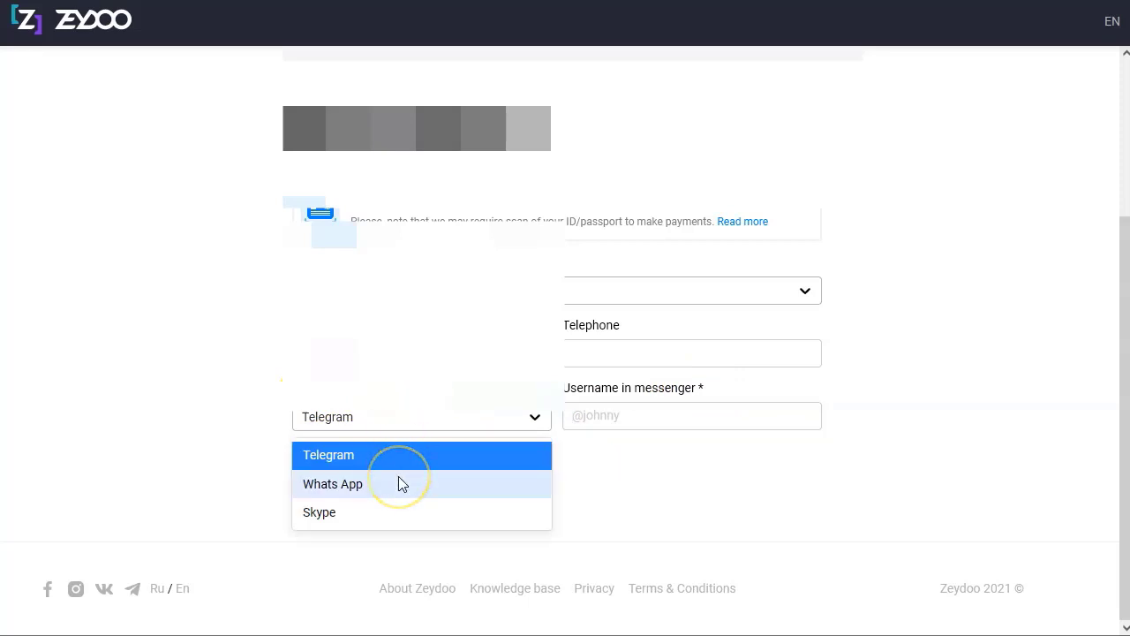
{"action": "left_click", "coordinate": [185, 442]}
{"action": "left_click", "coordinate": [643, 415]}
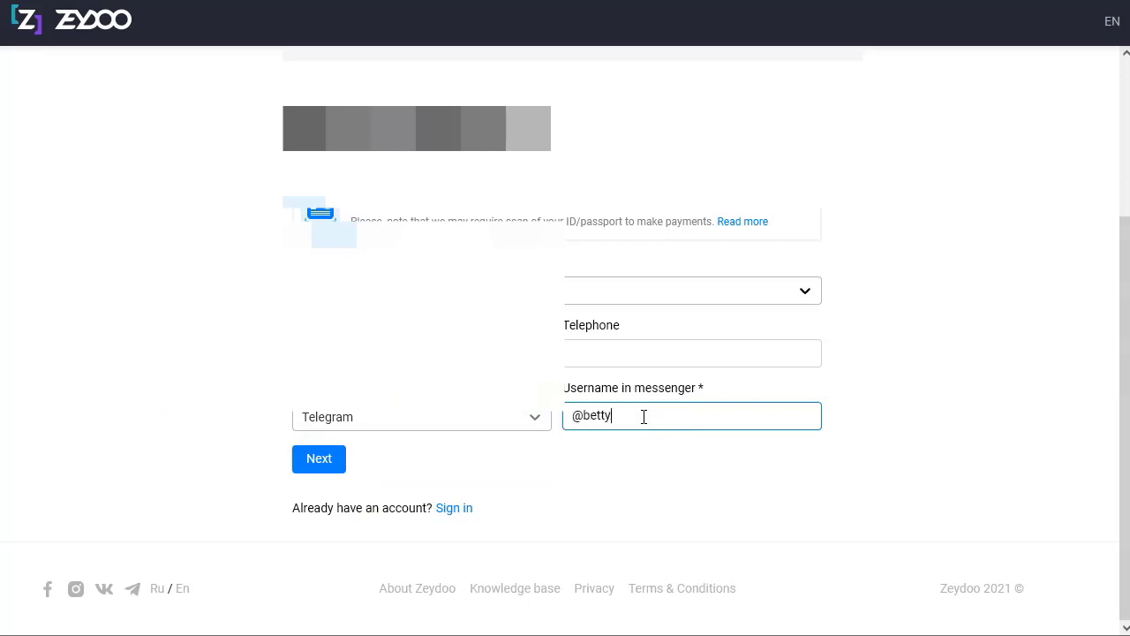
{"action": "left_click", "coordinate": [601, 474]}
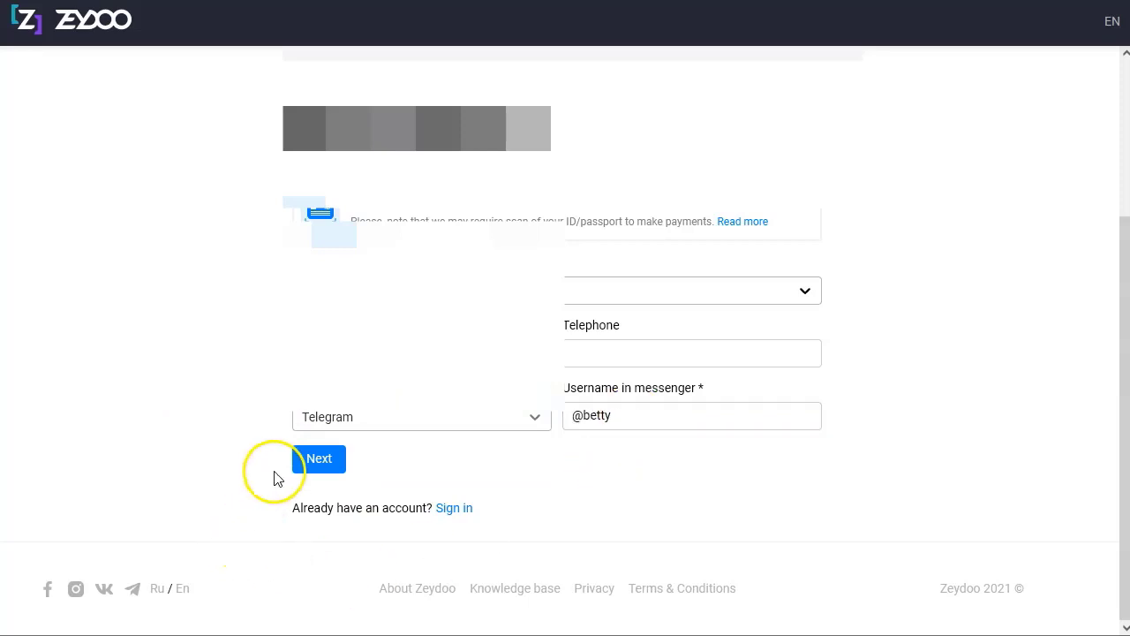
{"action": "left_click", "coordinate": [318, 460]}
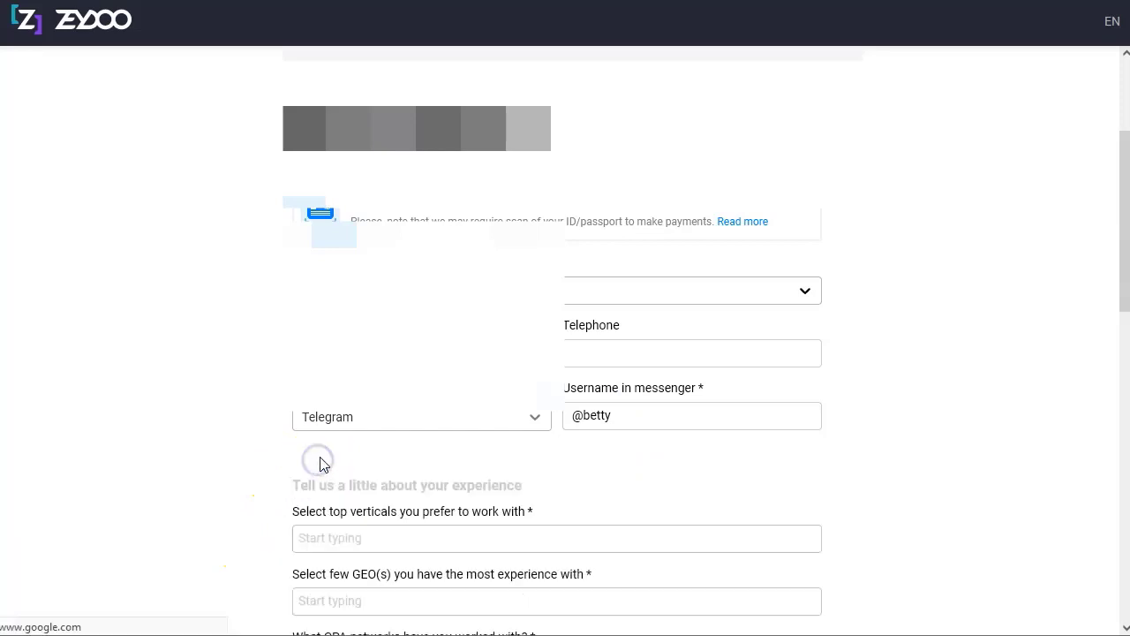
Add Finance Survey, Lead generation and Push Subscriptions as preferred verticals.
{"action": "scroll", "coordinate": [245, 466], "scroll_direction": "down", "scroll_amount": 4}
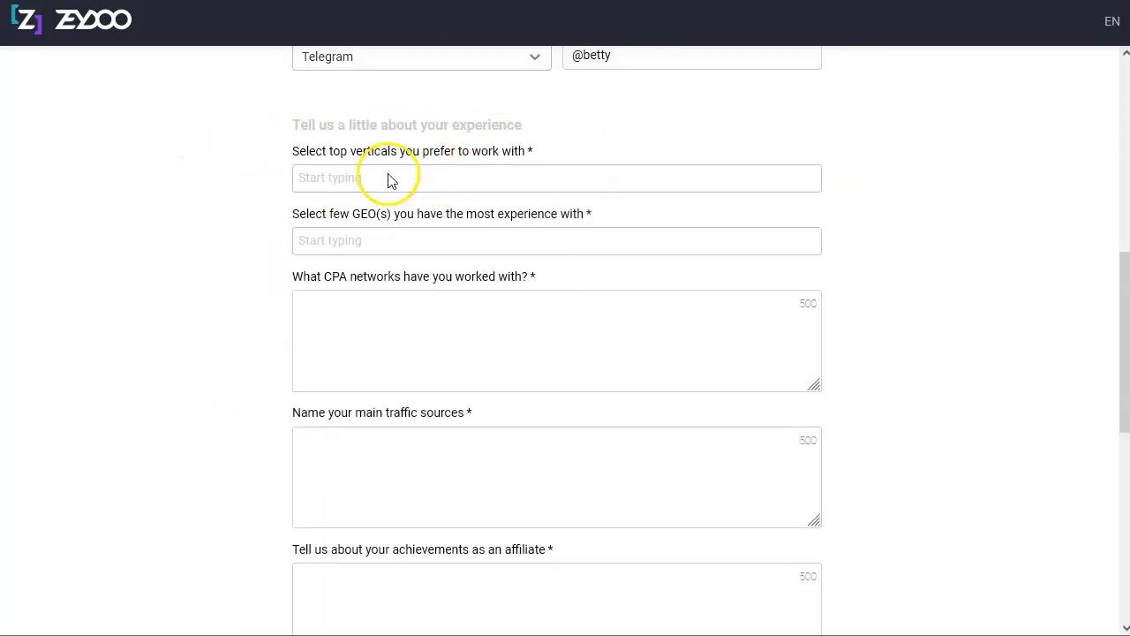
{"action": "left_click", "coordinate": [444, 177]}
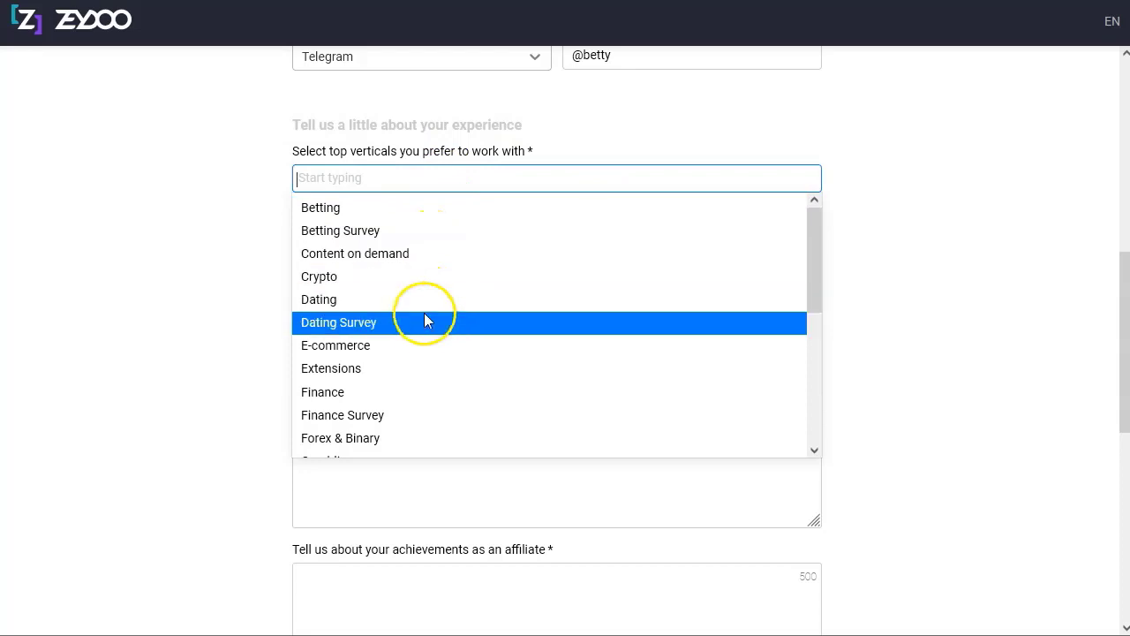
{"action": "scroll", "coordinate": [429, 327], "scroll_direction": "down", "scroll_amount": 2}
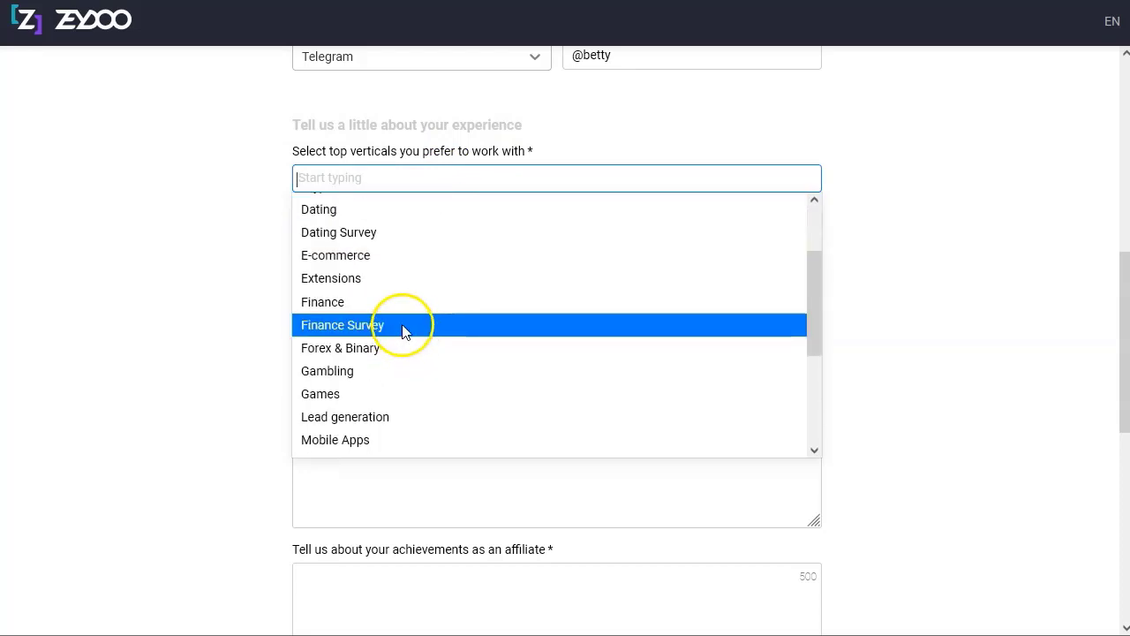
{"action": "left_click", "coordinate": [404, 327]}
{"action": "left_click", "coordinate": [448, 184]}
{"action": "left_click", "coordinate": [430, 308]}
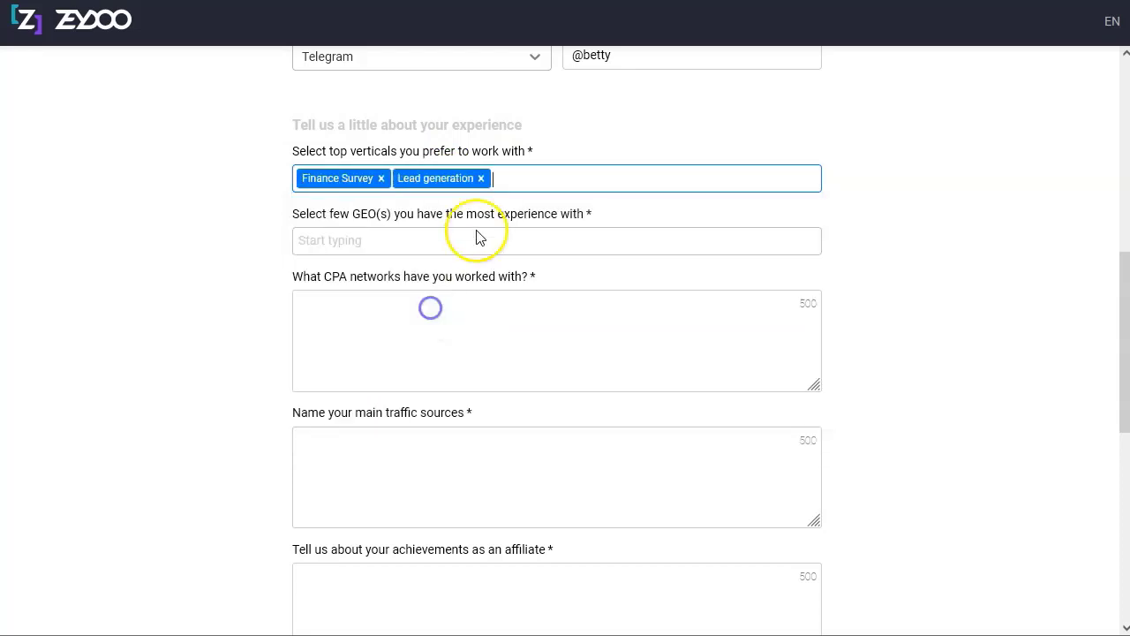
{"action": "left_click", "coordinate": [559, 182]}
{"action": "scroll", "coordinate": [433, 341], "scroll_direction": "down", "scroll_amount": 2}
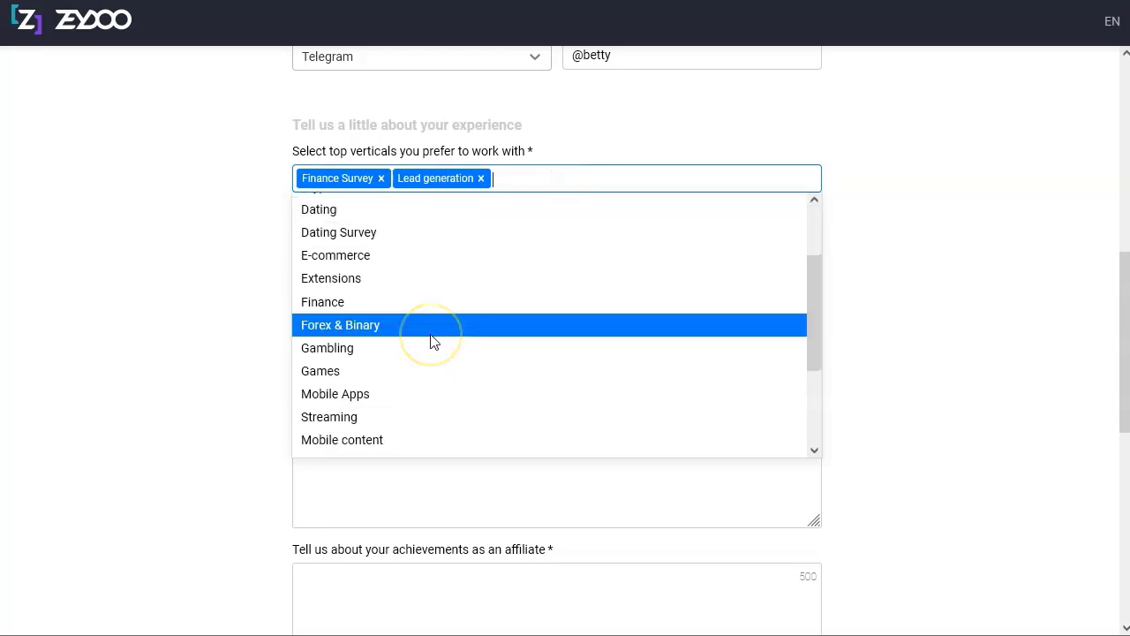
{"action": "scroll", "coordinate": [430, 341], "scroll_direction": "down", "scroll_amount": 2}
{"action": "scroll", "coordinate": [429, 339], "scroll_direction": "down", "scroll_amount": 1}
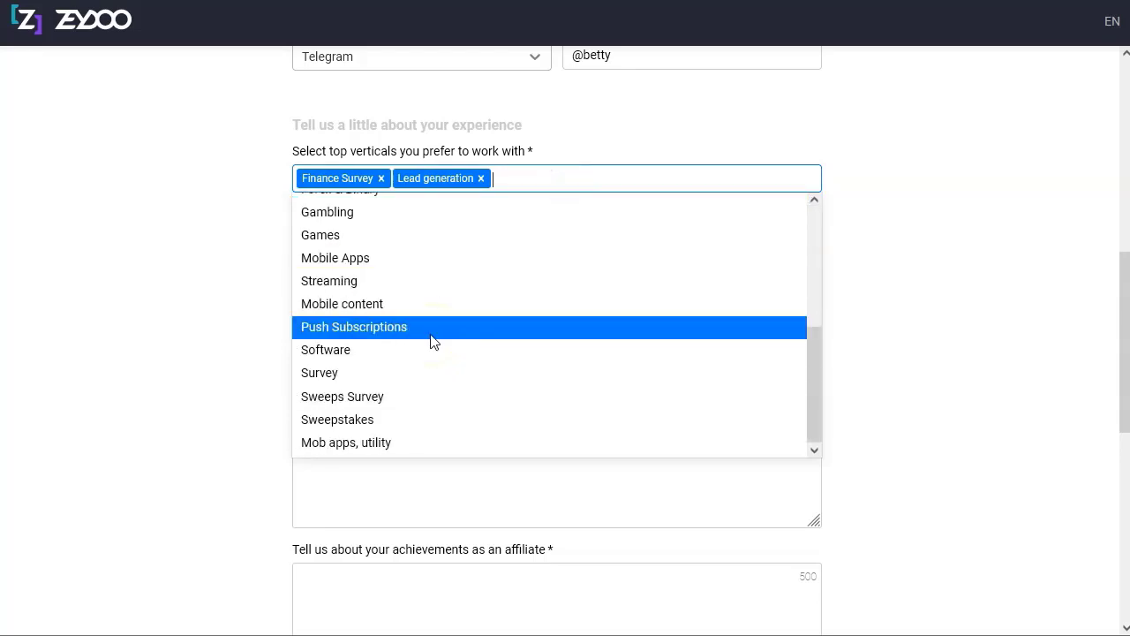
{"action": "left_click", "coordinate": [424, 327]}
Add Survey, Sweeps Survey and Sweepstakes as preferred verticals.
{"action": "left_click", "coordinate": [647, 180]}
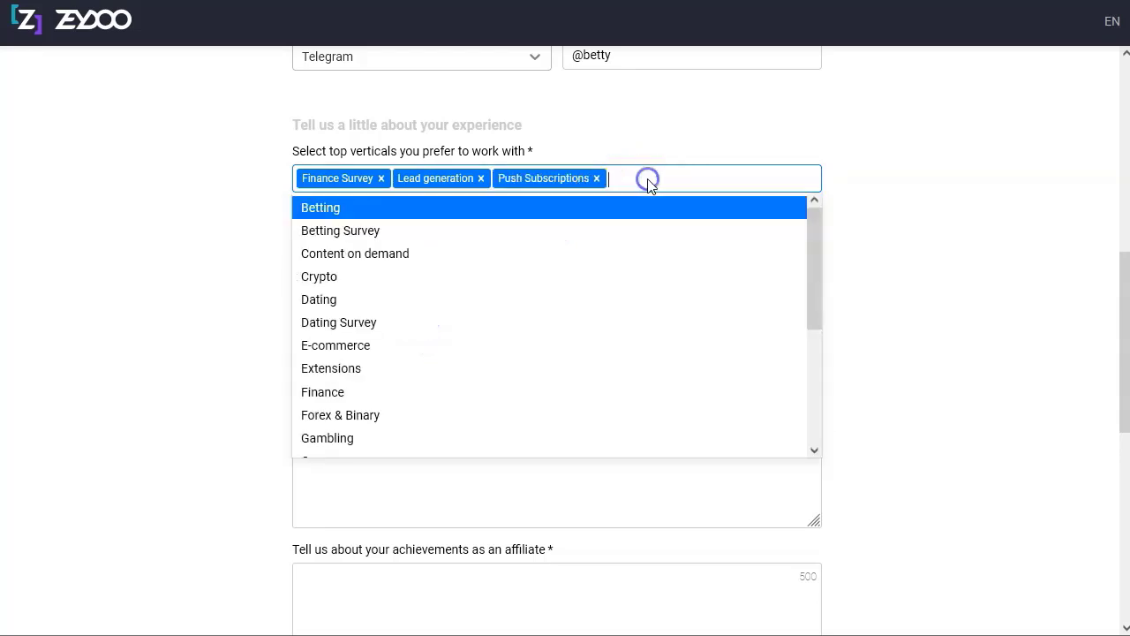
{"action": "scroll", "coordinate": [378, 345], "scroll_direction": "down", "scroll_amount": 3}
{"action": "left_click", "coordinate": [403, 378]}
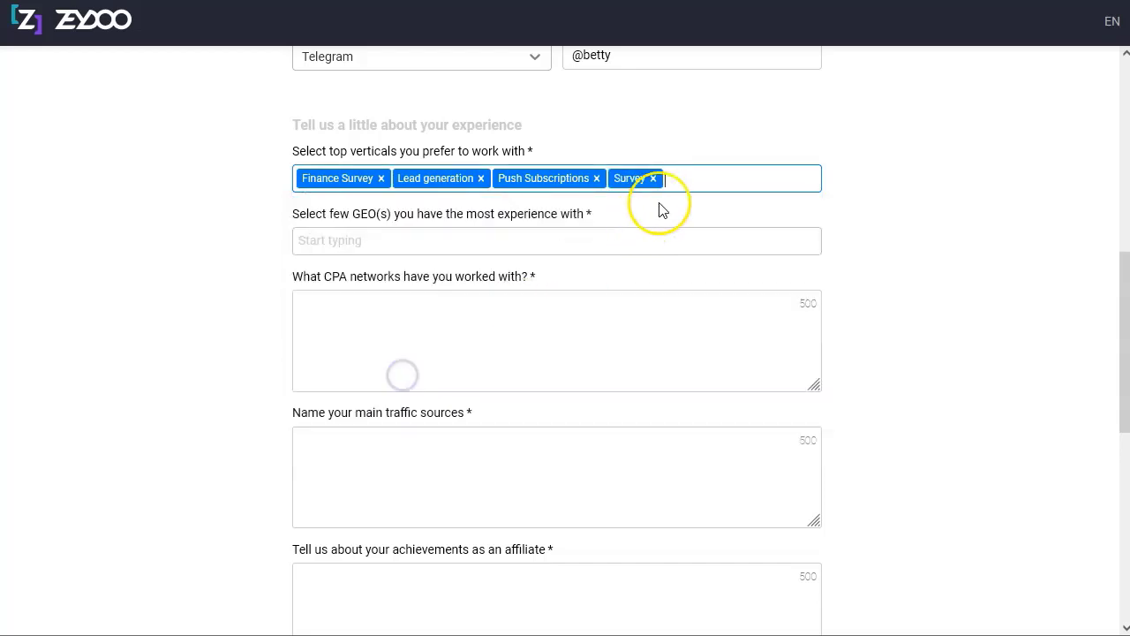
{"action": "left_click", "coordinate": [716, 181]}
{"action": "scroll", "coordinate": [397, 366], "scroll_direction": "down", "scroll_amount": 3}
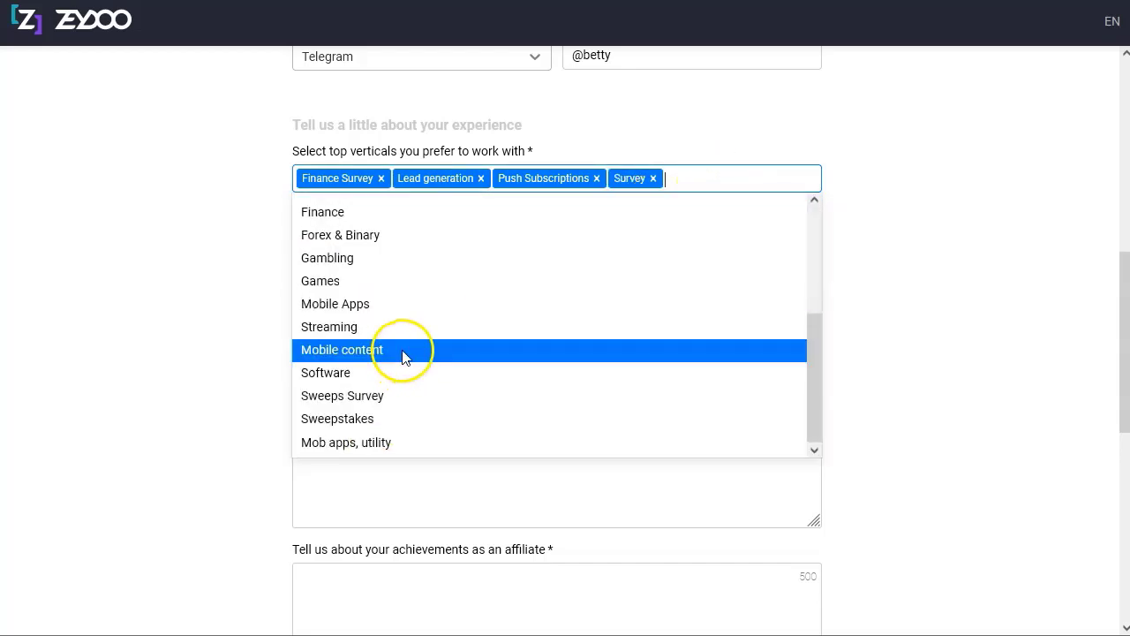
{"action": "left_click", "coordinate": [397, 397]}
{"action": "left_click", "coordinate": [780, 177]}
{"action": "scroll", "coordinate": [384, 362], "scroll_direction": "down", "scroll_amount": 3}
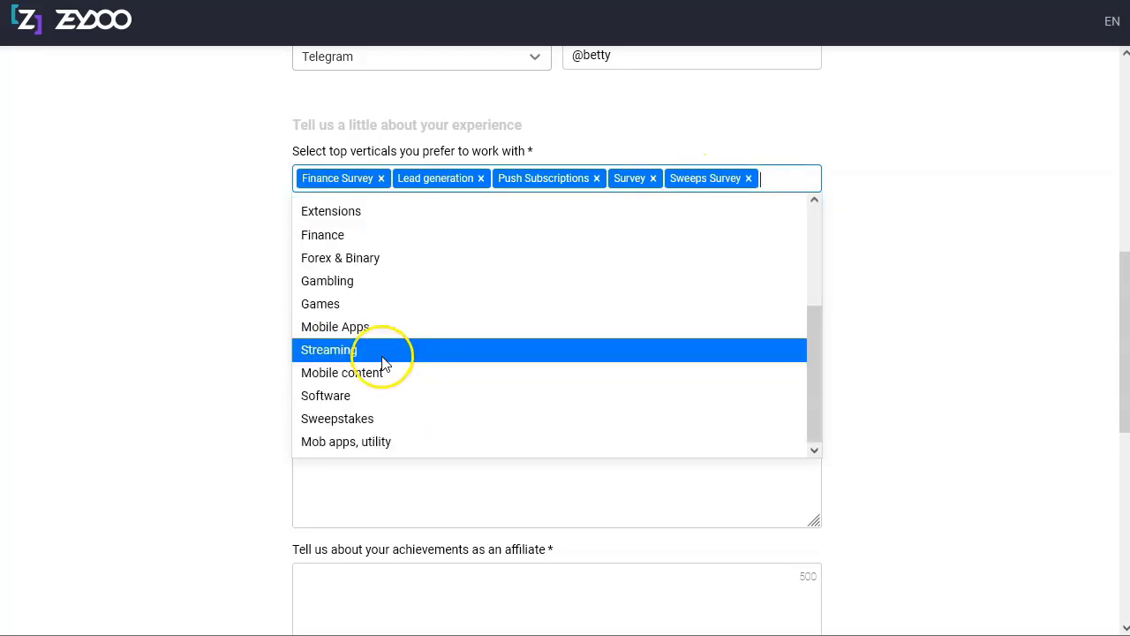
{"action": "left_click", "coordinate": [362, 413]}
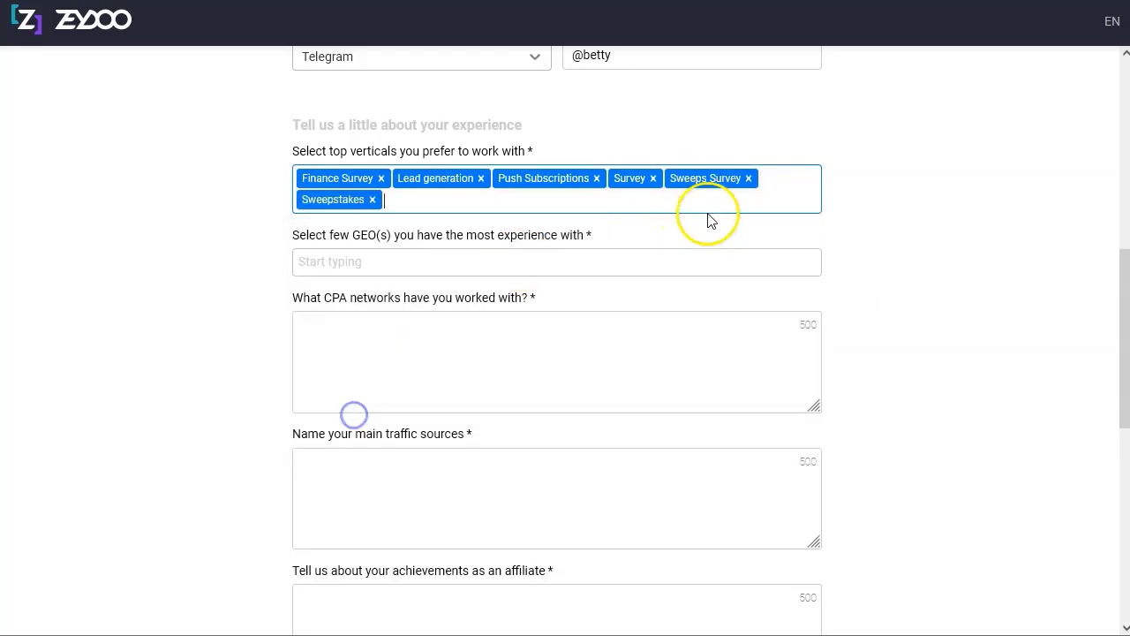
Search 'mex', 'spa', 'col' and 'unit' to add Mexico, Spain, Colombia and United States (the).
{"action": "left_click", "coordinate": [415, 265]}
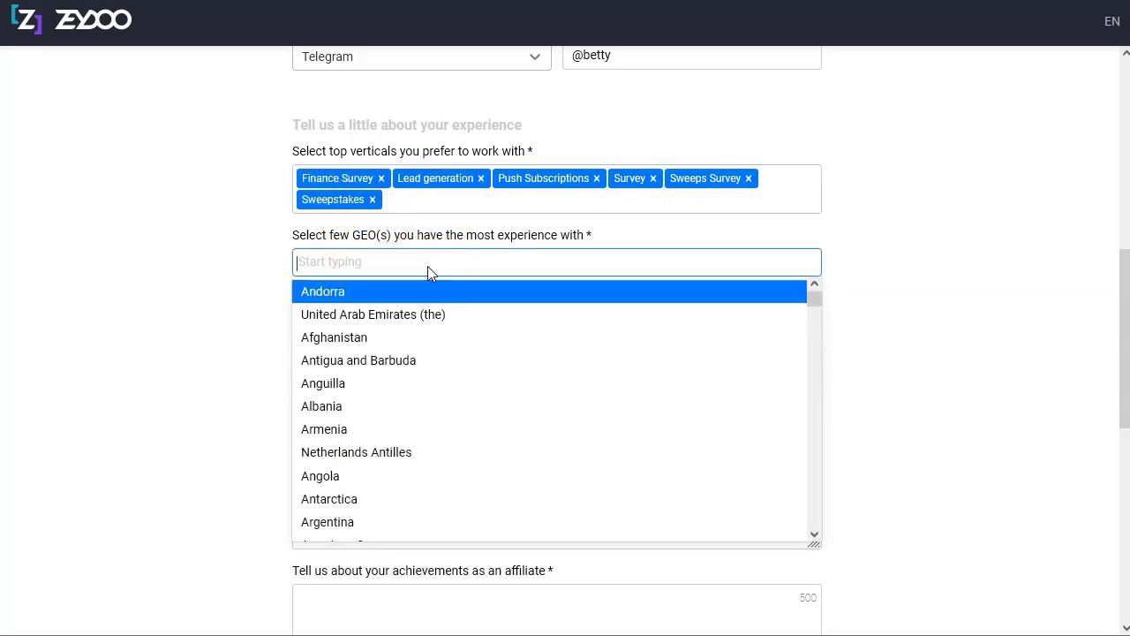
{"action": "type", "text": "mex"}
{"action": "left_click", "coordinate": [384, 295]}
{"action": "type", "text": "spa"}
{"action": "left_click", "coordinate": [386, 293]}
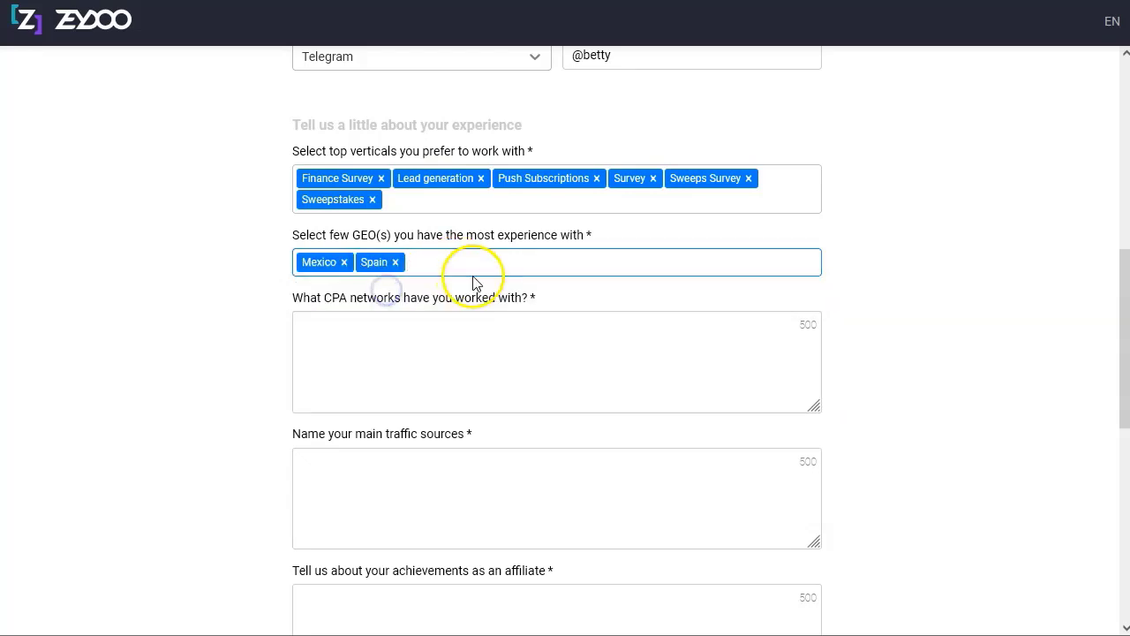
{"action": "type", "text": "colom"}
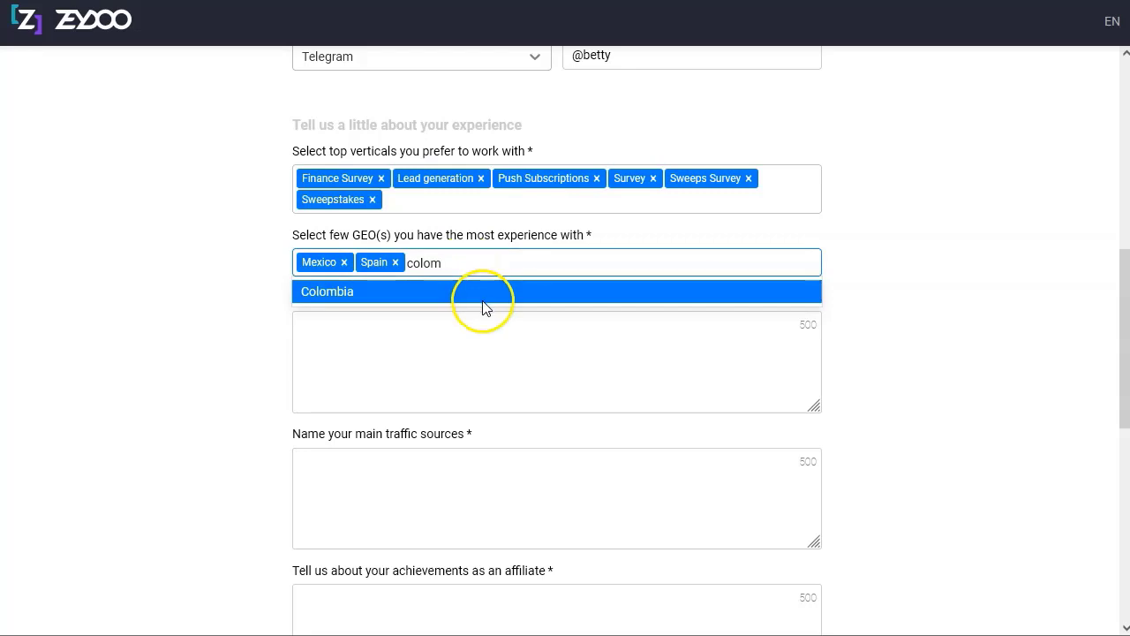
{"action": "left_click", "coordinate": [487, 288]}
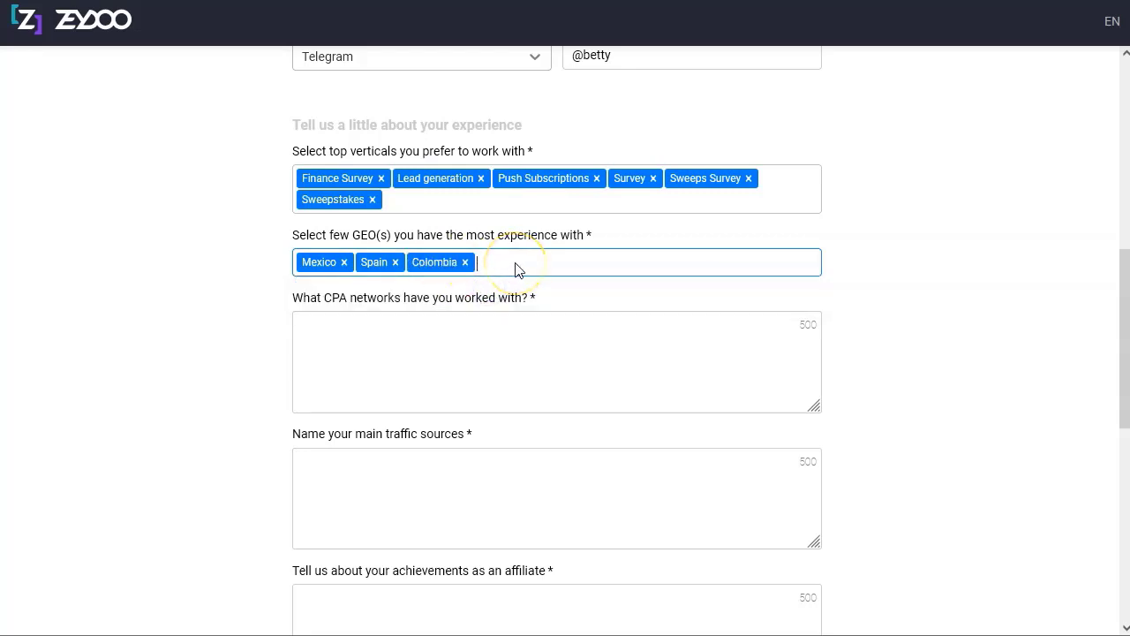
{"action": "type", "text": "unit"}
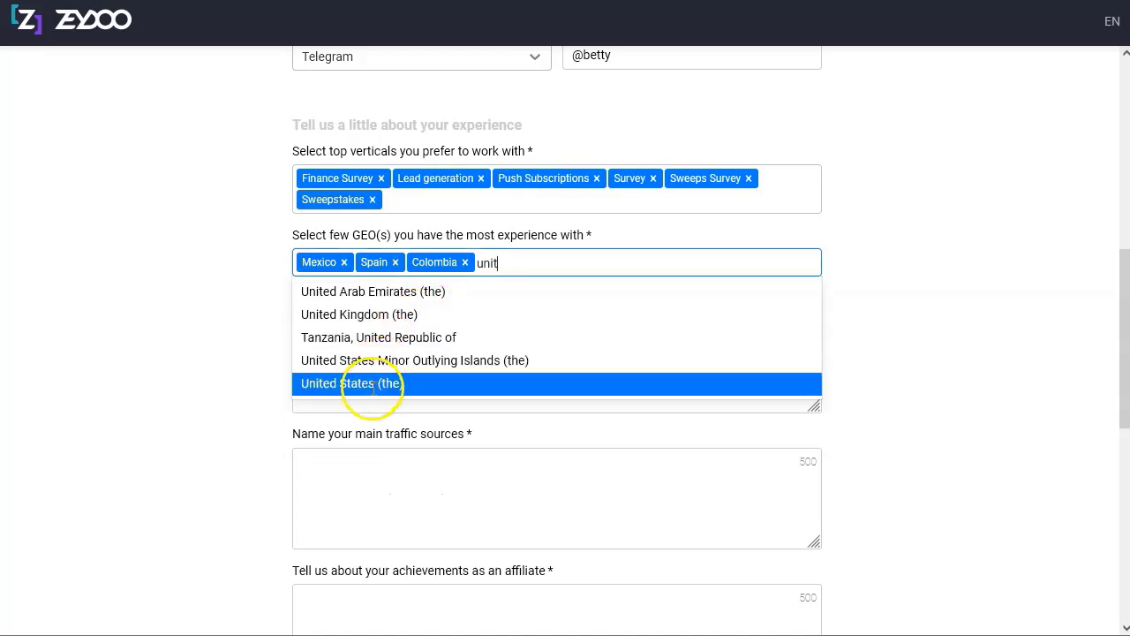
{"action": "left_click", "coordinate": [355, 383]}
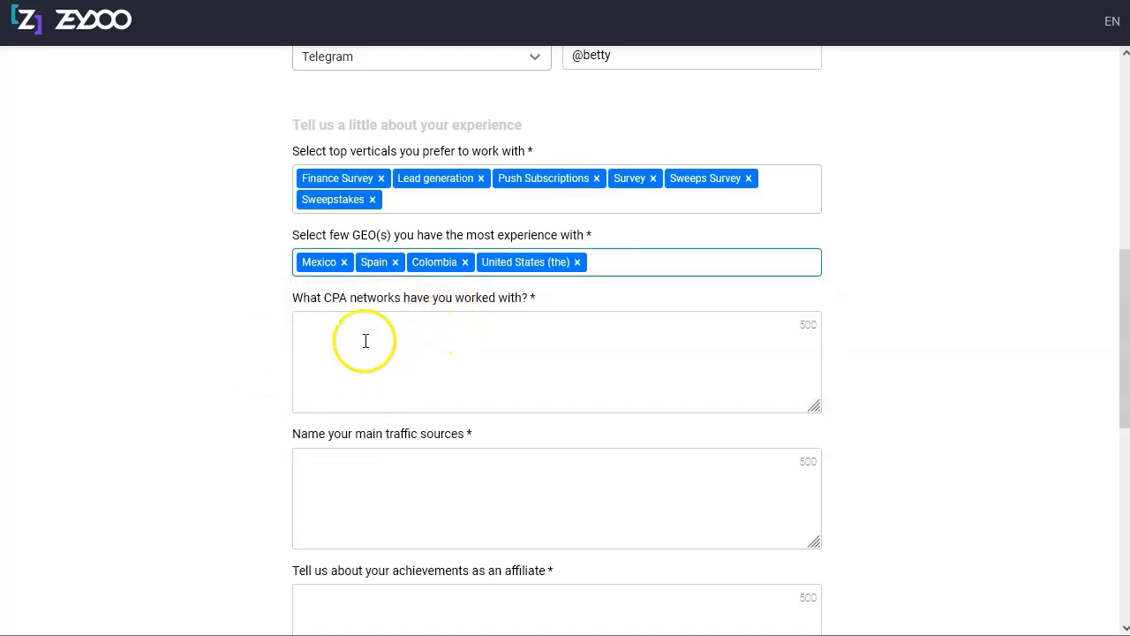
Type Maxbunty, tradedoubler, tradetracker, affiliaxe and doafiliate on separate lines in the CPA networks box.
{"action": "left_click", "coordinate": [341, 329]}
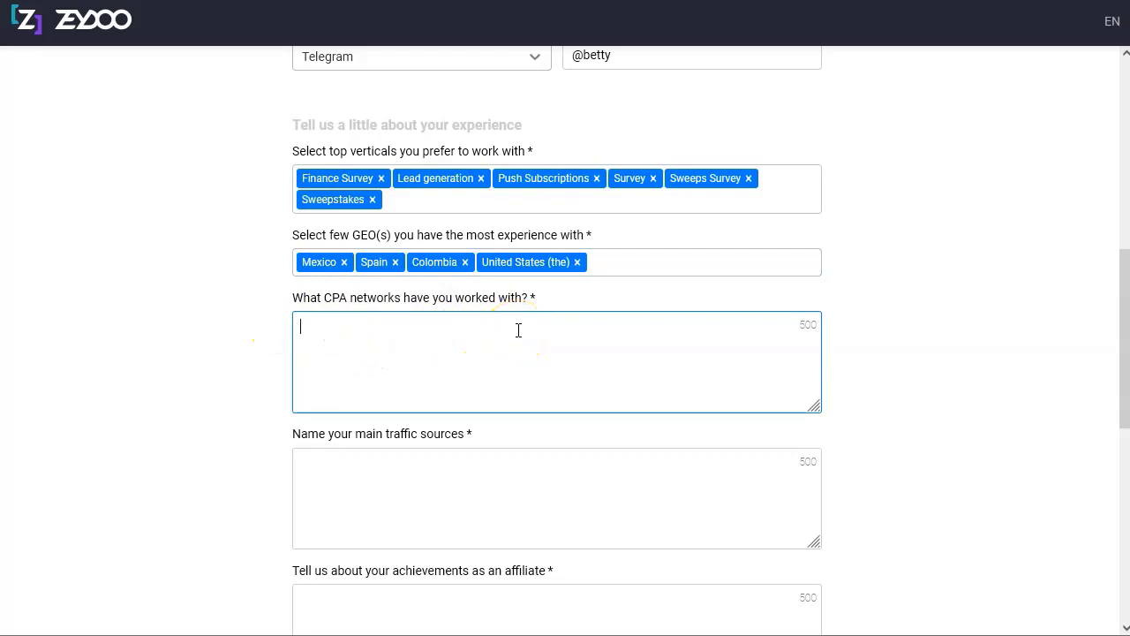
{"action": "type", "text": "Maxbunty"}
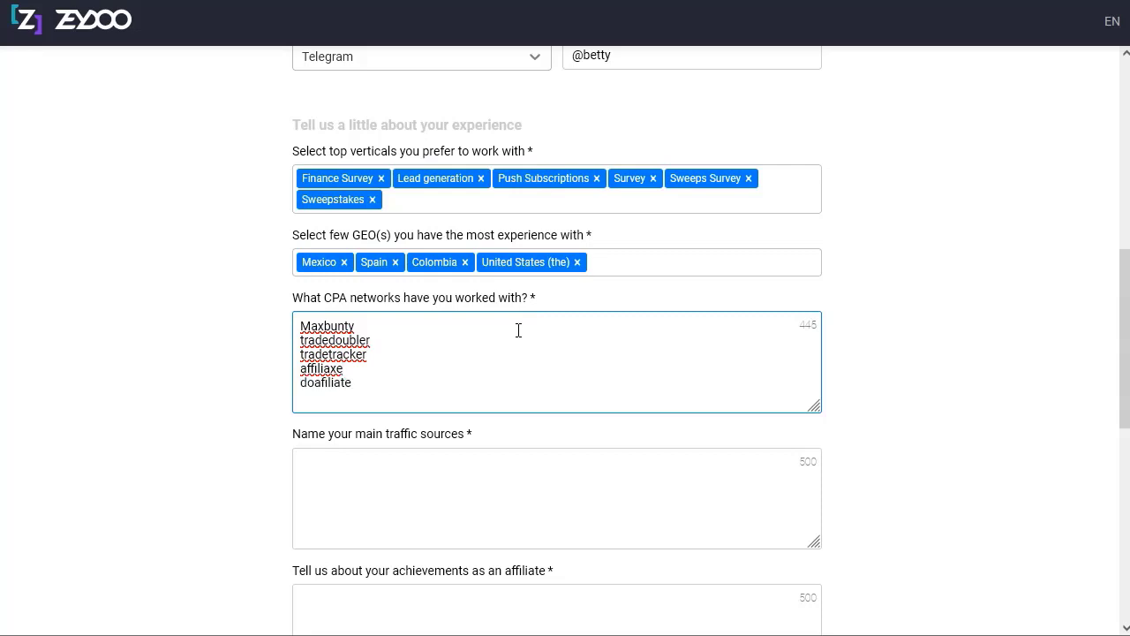
Fill in the main traffic sources and a Spanish achievements answer, then select that text.
{"action": "scroll", "coordinate": [386, 397], "scroll_direction": "down", "scroll_amount": 2}
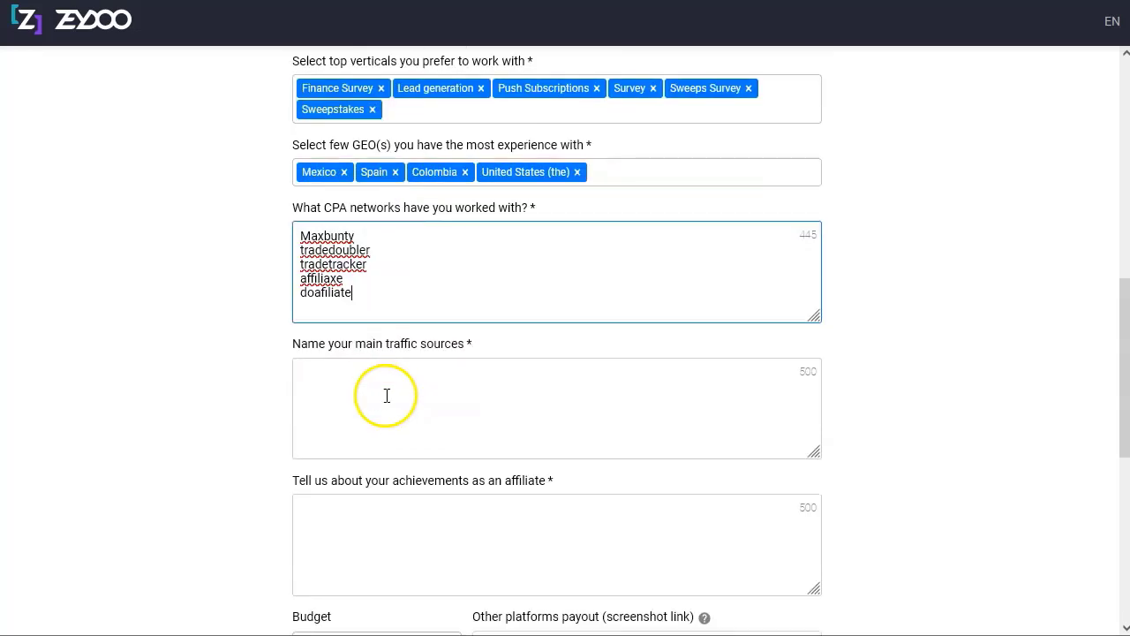
{"action": "left_click", "coordinate": [406, 297]}
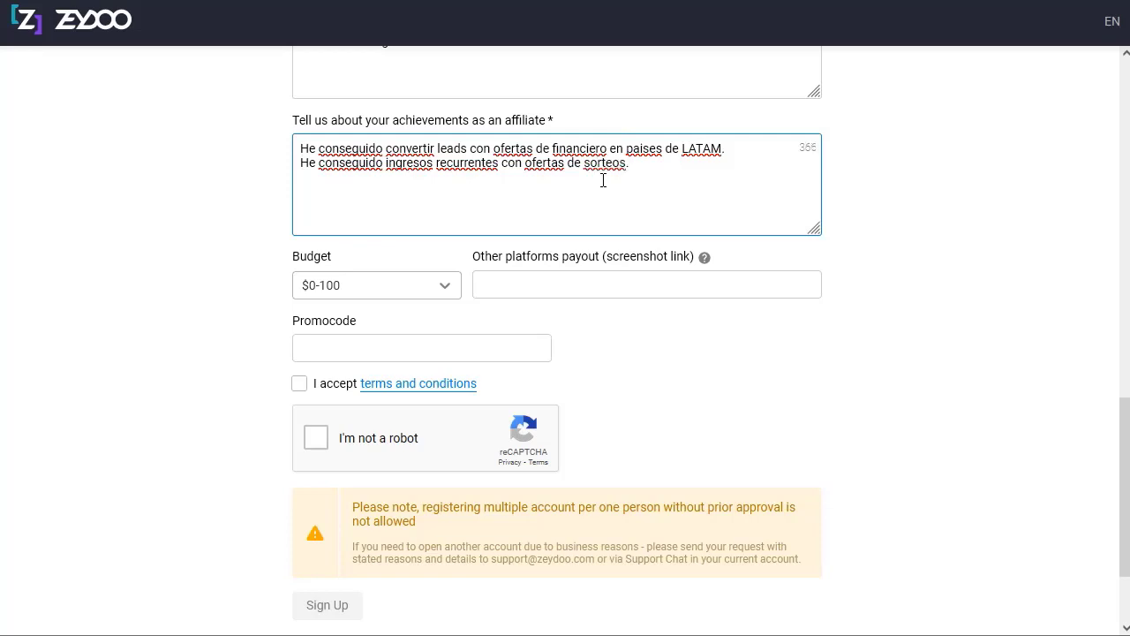
{"action": "left_click_drag", "start_coordinate": [632, 165], "coordinate": [300, 152]}
{"action": "key", "text": "ctrl+c"}
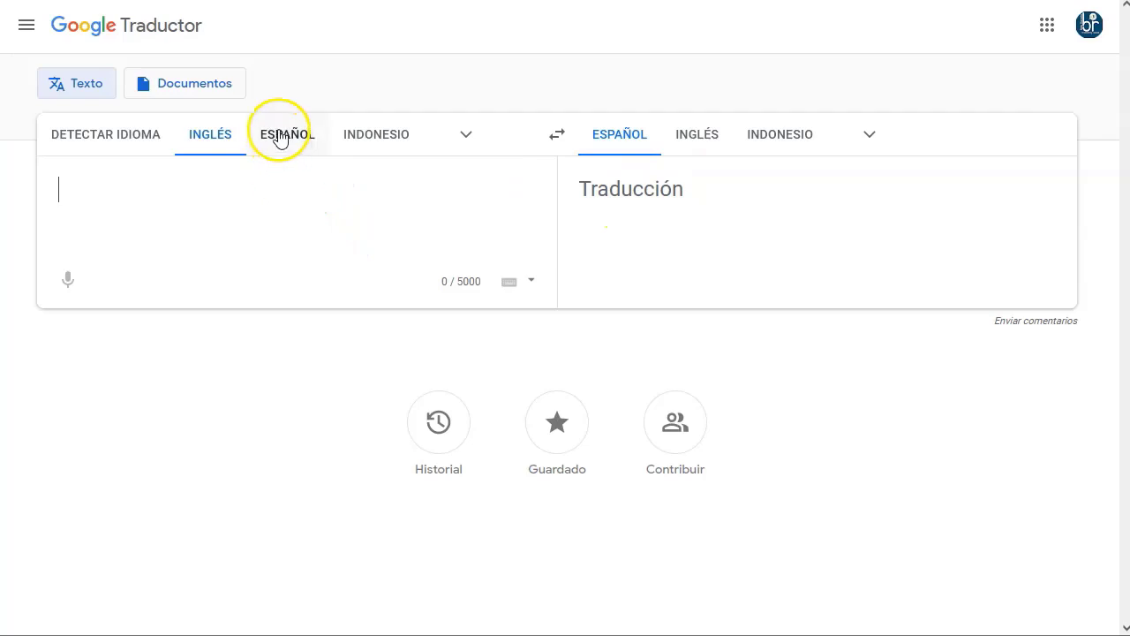
Translate the Spanish achievements text in Google Translate and copy the English version.
{"action": "left_click", "coordinate": [278, 133]}
{"action": "key", "text": "ctrl+v"}
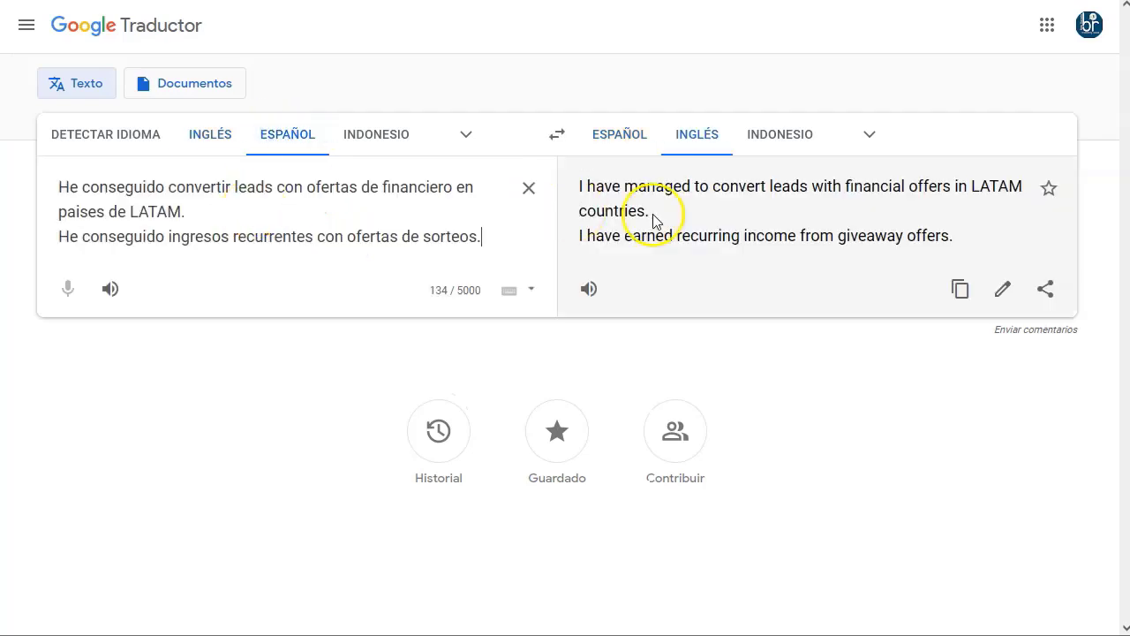
{"action": "left_click", "coordinate": [960, 288]}
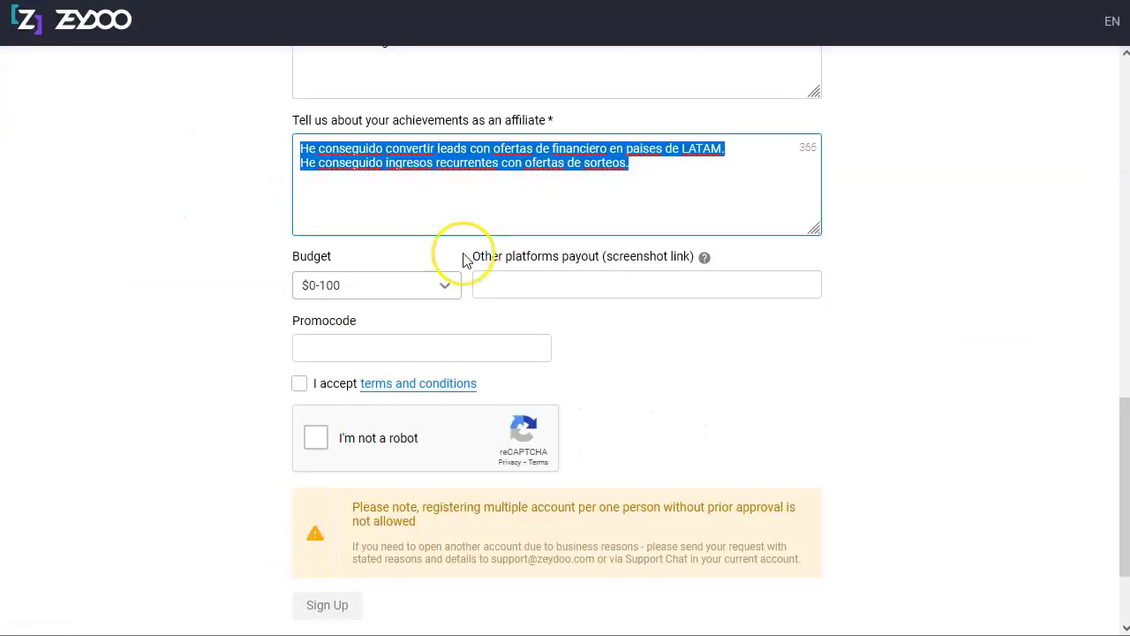
Replace the achievements answer with the English translation and accept the terms and conditions.
{"action": "type", "text": "I have managed to convert leads with financial offers in LATAM countries. I have earned recurring income from giveaway offers."}
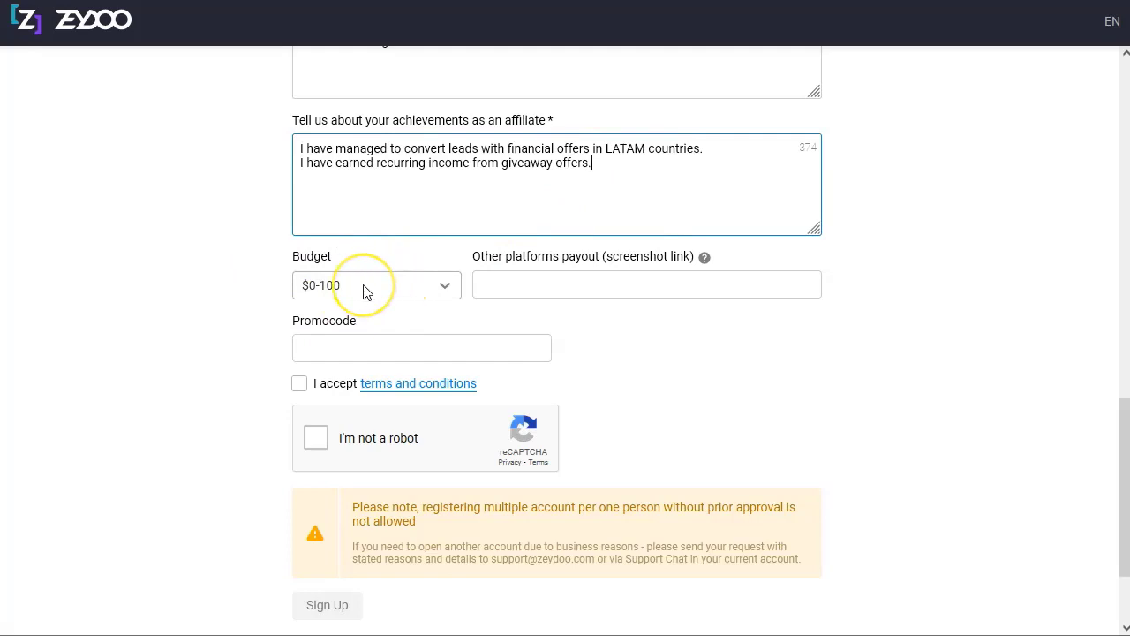
{"action": "left_click", "coordinate": [203, 277]}
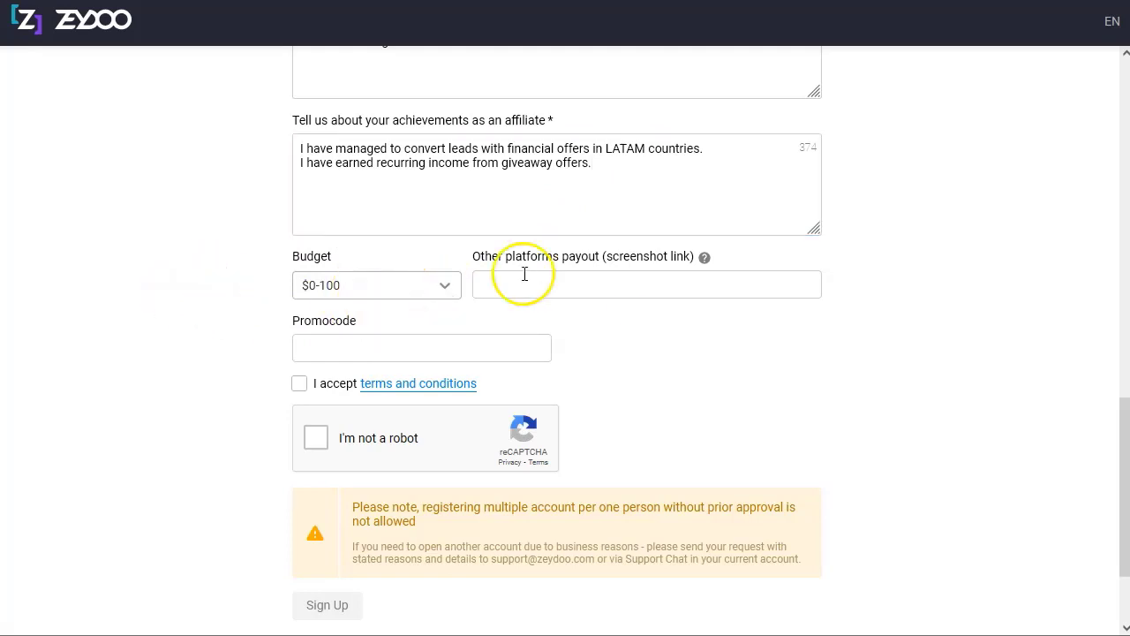
{"action": "key", "text": "space"}
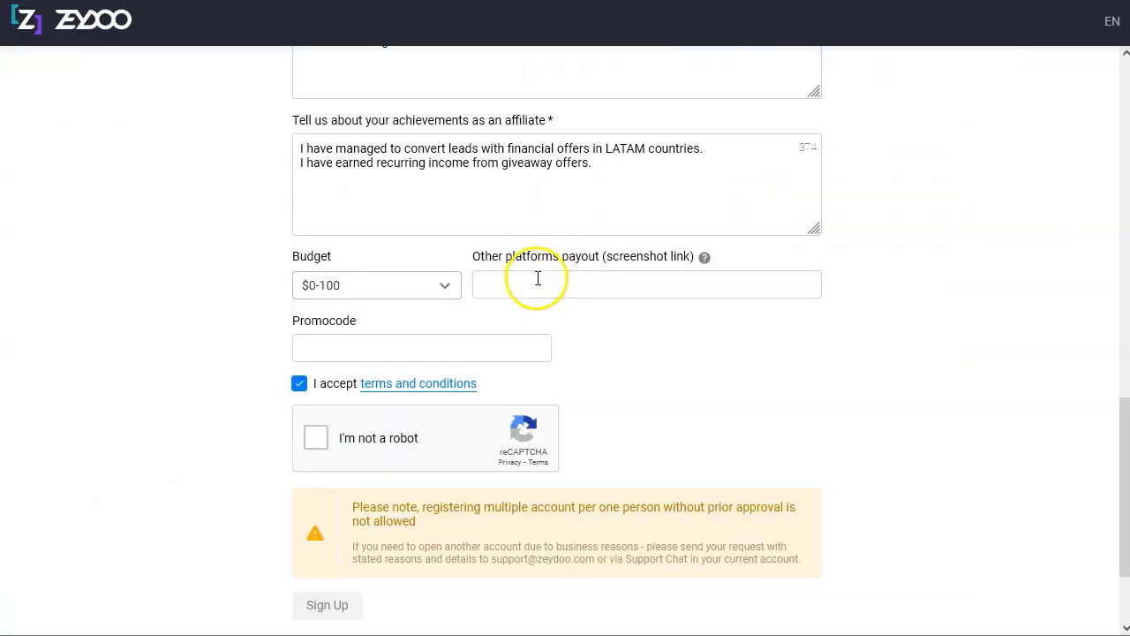
Paste the Evernote screenshot link into the Other platforms payout field.
{"action": "left_click", "coordinate": [565, 279]}
{"action": "right_click", "coordinate": [569, 284]}
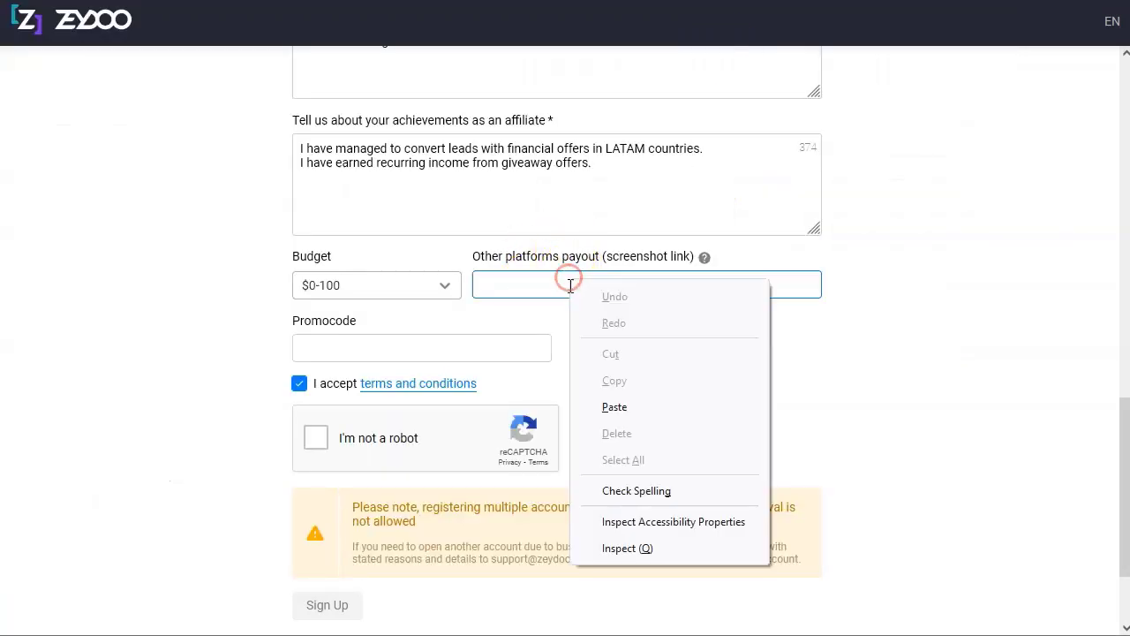
{"action": "left_click", "coordinate": [614, 406]}
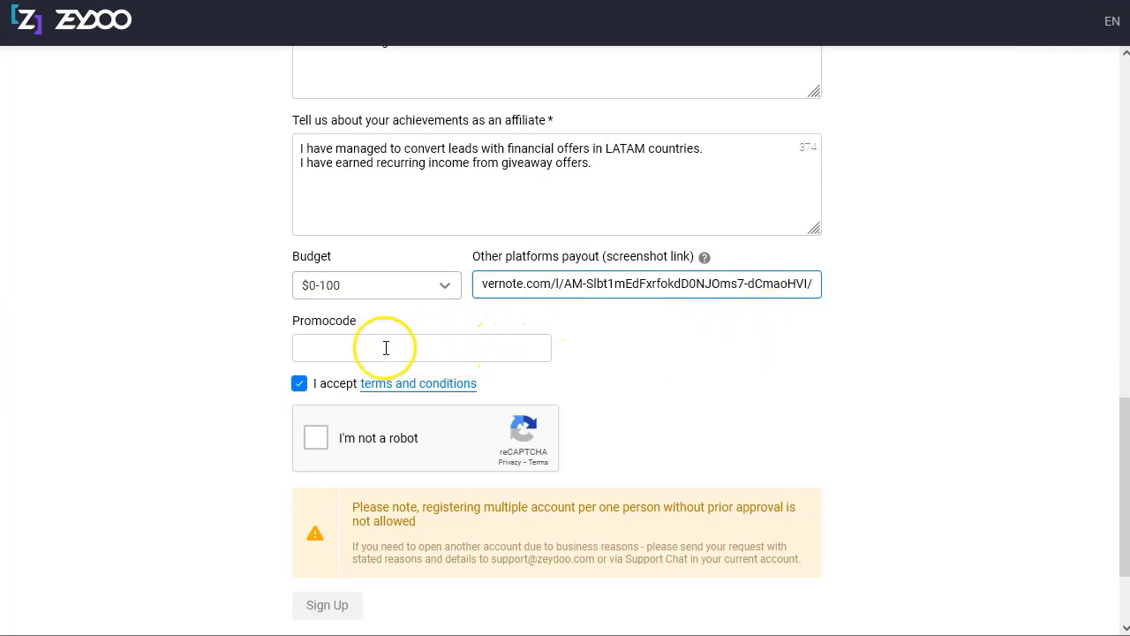
Start the reCAPTCHA 'I'm not a robot' verification.
{"action": "left_click", "coordinate": [316, 439]}
{"action": "left_click", "coordinate": [189, 429]}
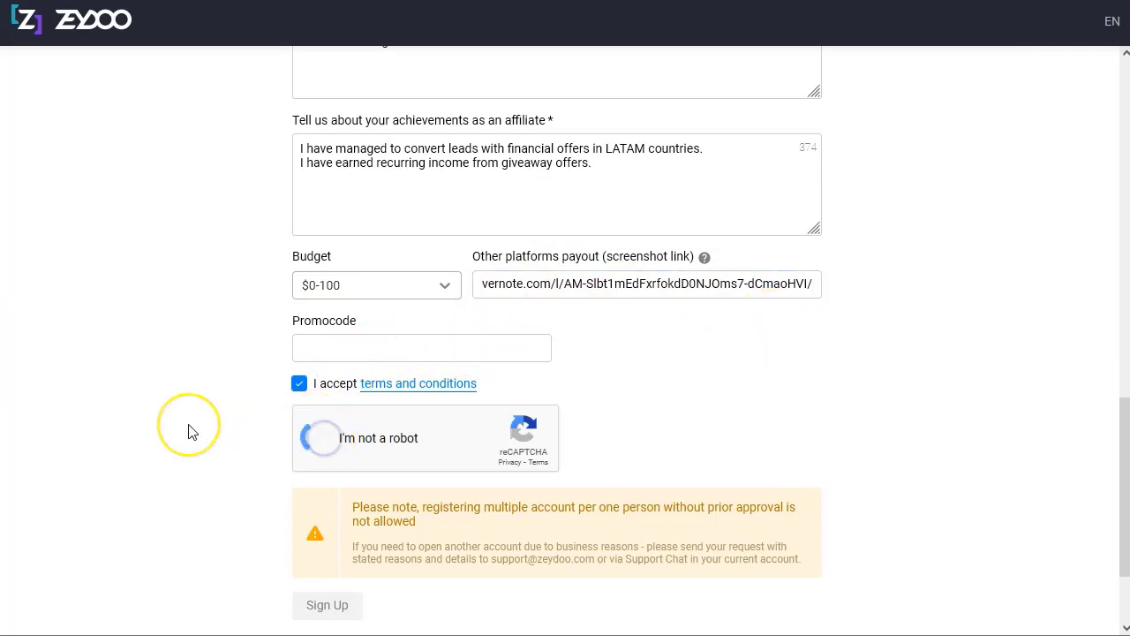
{"action": "scroll", "coordinate": [189, 429], "scroll_direction": "down", "scroll_amount": 3}
Retry the reCAPTCHA until it passes and submit the sign-up form.
{"action": "left_click", "coordinate": [438, 383]}
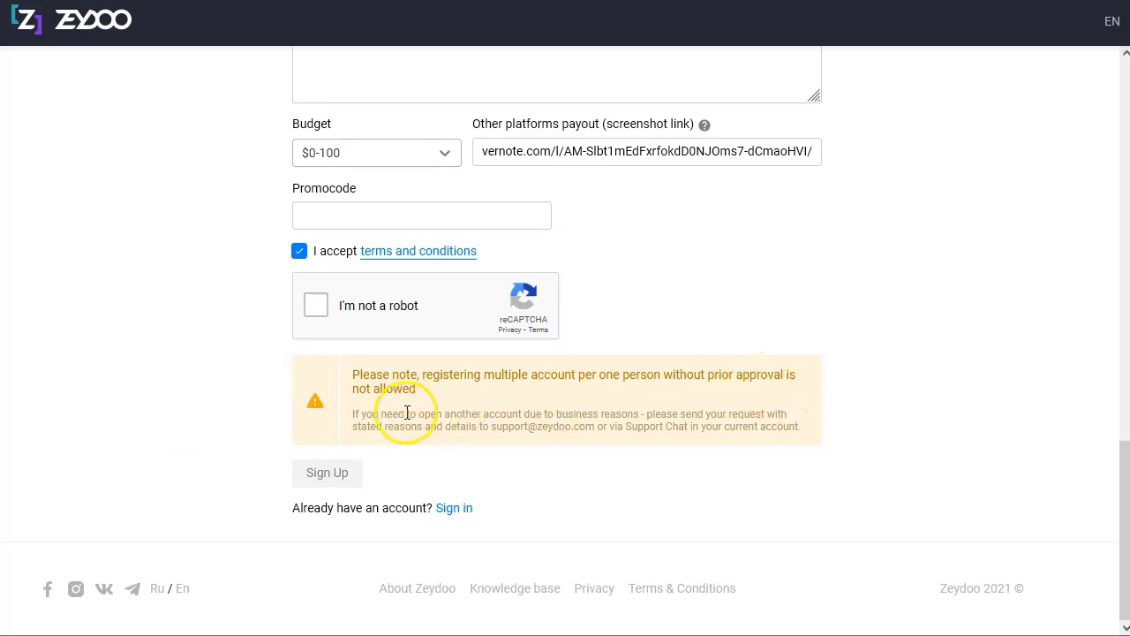
{"action": "left_click", "coordinate": [316, 306]}
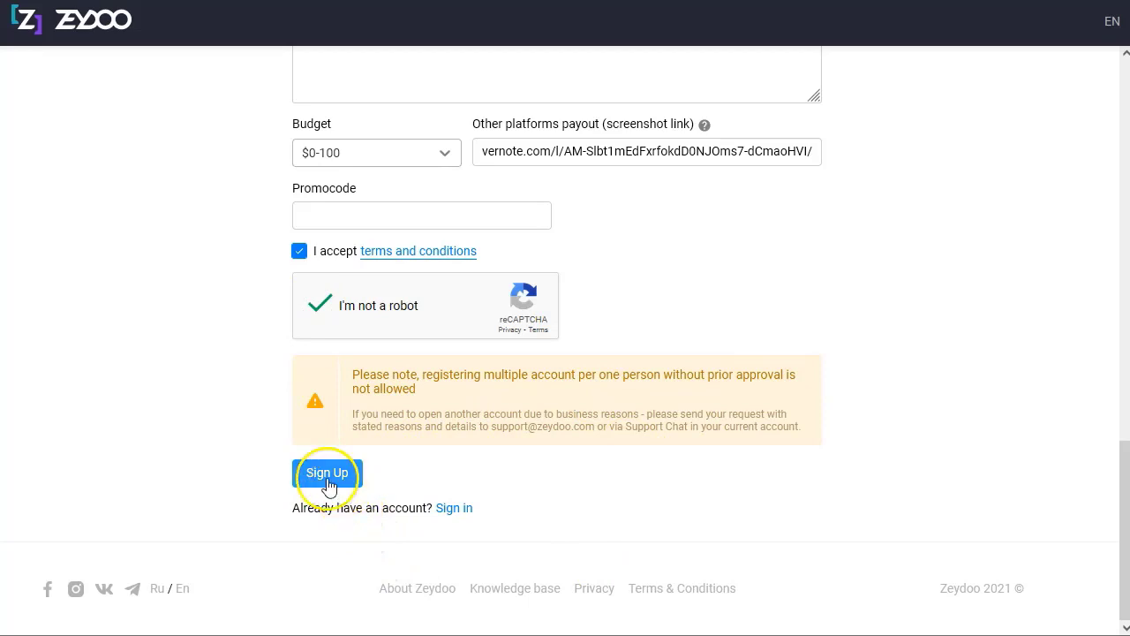
{"action": "left_click", "coordinate": [326, 474]}
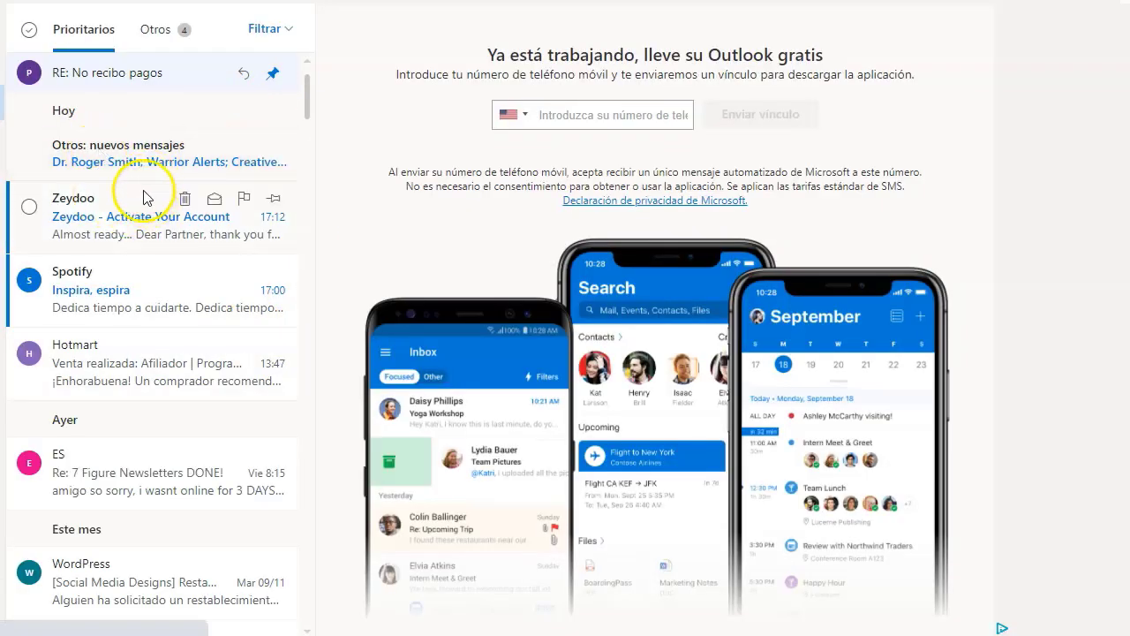
Open the 'Zeydoo - Activate Your Account' email, verify the address, and submit a new account password.
{"action": "left_click", "coordinate": [102, 219]}
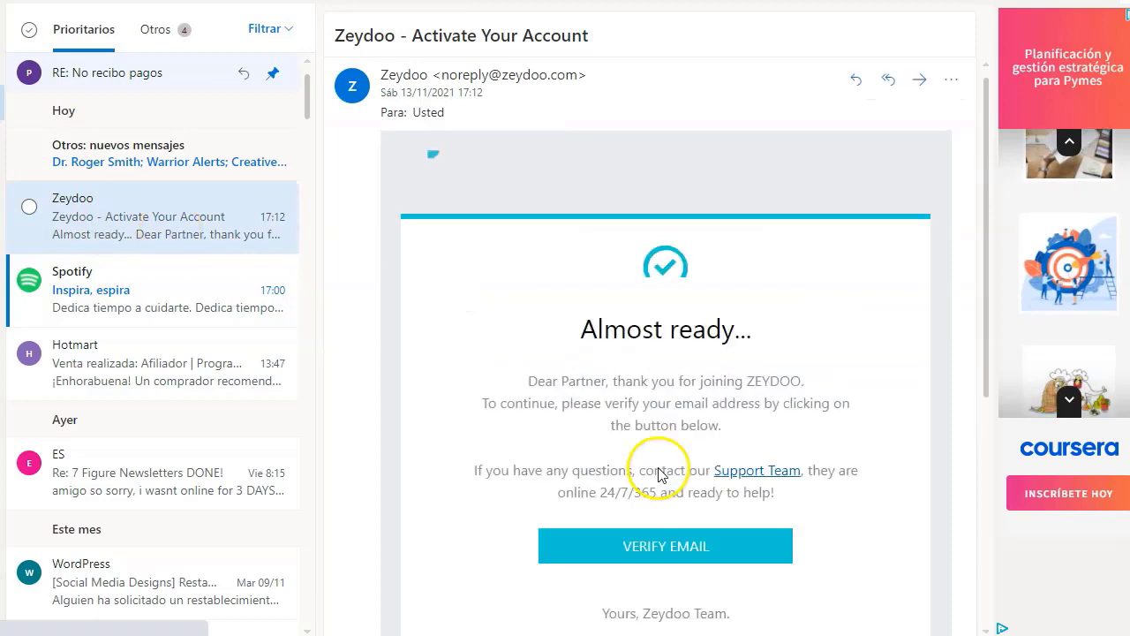
{"action": "scroll", "coordinate": [600, 388], "scroll_direction": "down", "scroll_amount": 2}
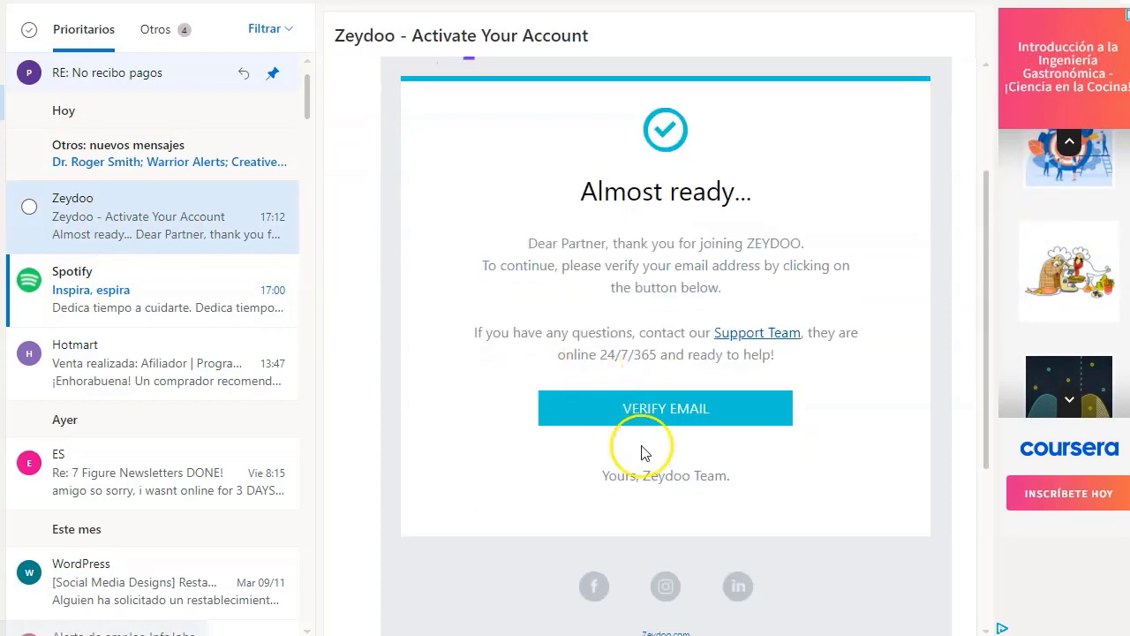
{"action": "left_click", "coordinate": [685, 419]}
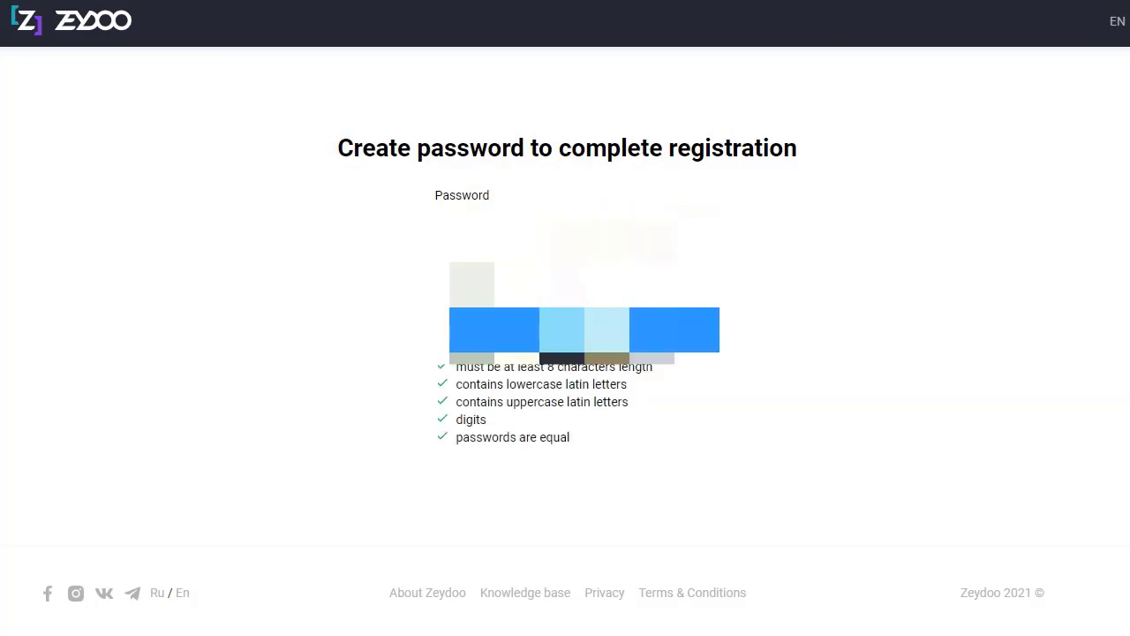
{"action": "left_click", "coordinate": [576, 330]}
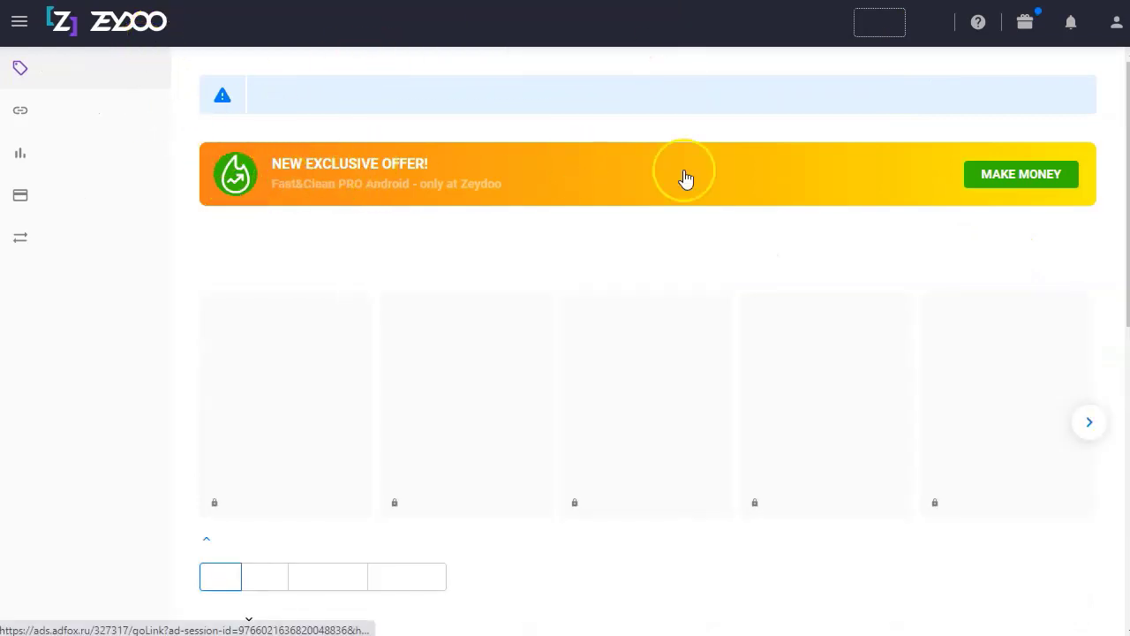
Open What's new and highlight the Finance survey (2079) and MX / CR :4.9% / ROI: 60% lines.
{"action": "left_click", "coordinate": [1025, 51]}
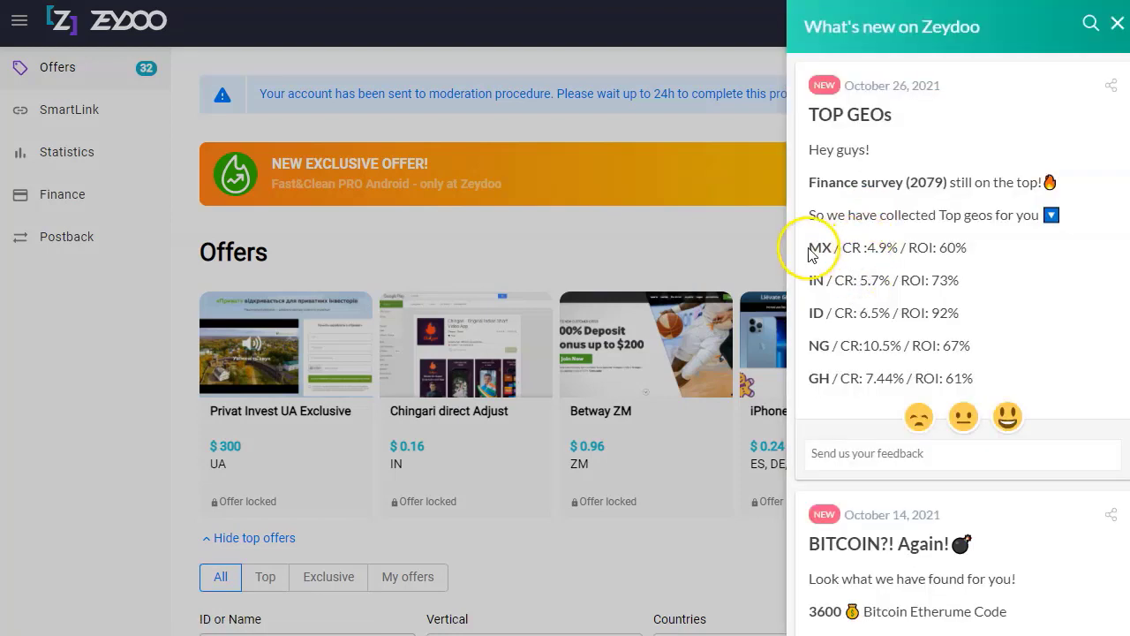
{"action": "left_click", "coordinate": [826, 247]}
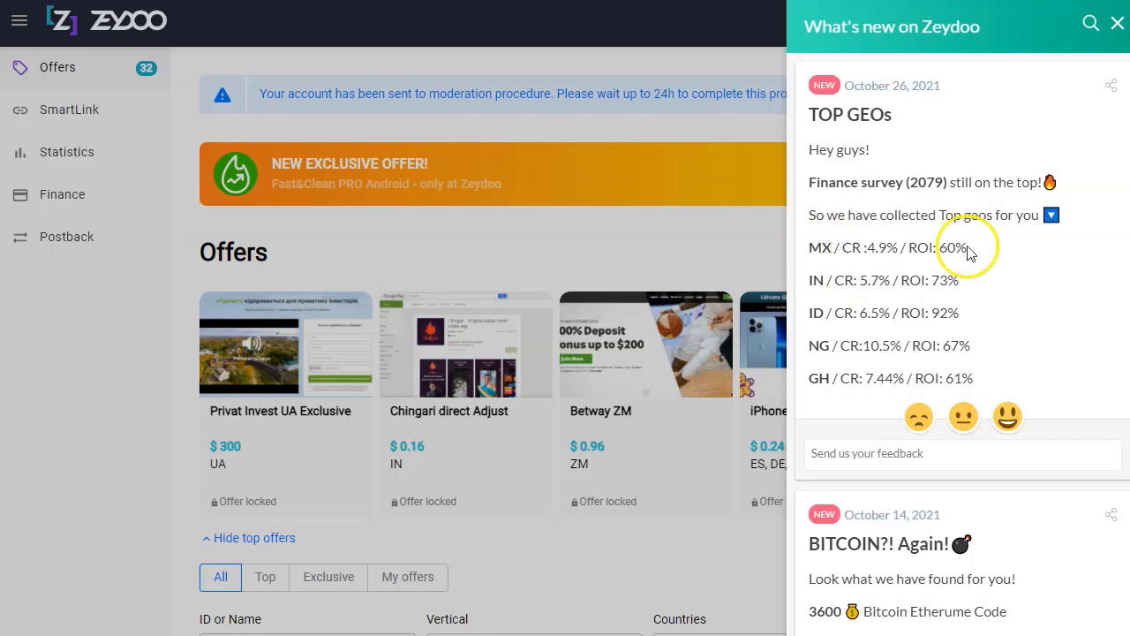
{"action": "left_click", "coordinate": [830, 188]}
{"action": "left_click_drag", "start_coordinate": [829, 188], "coordinate": [979, 181]}
{"action": "left_click", "coordinate": [971, 207]}
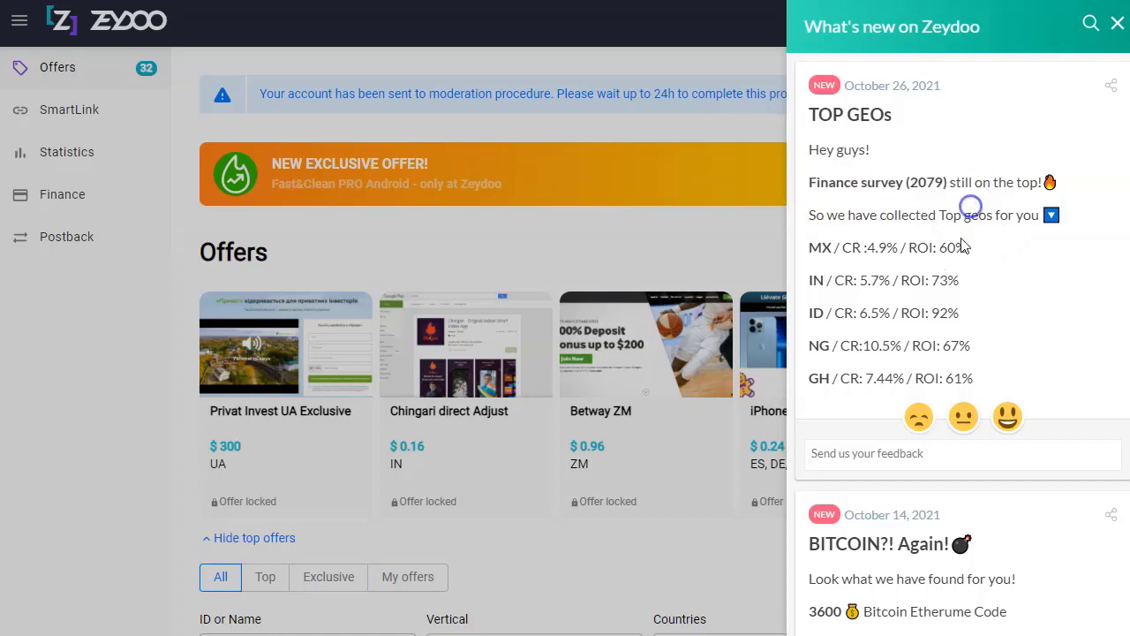
{"action": "left_click_drag", "start_coordinate": [970, 253], "coordinate": [811, 247]}
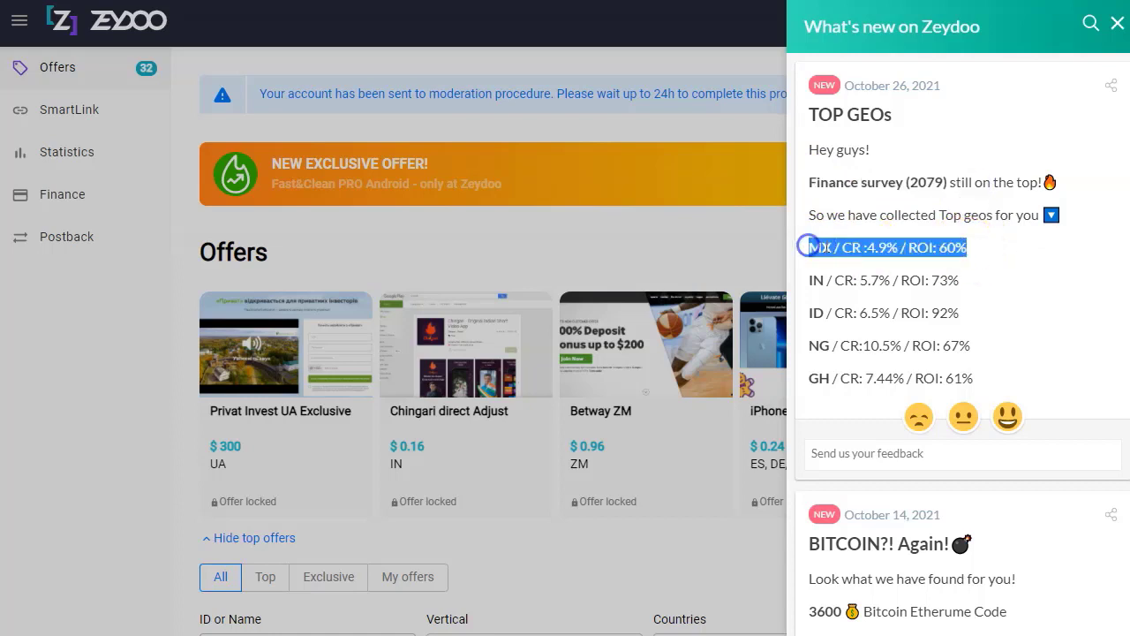
{"action": "left_click", "coordinate": [812, 248]}
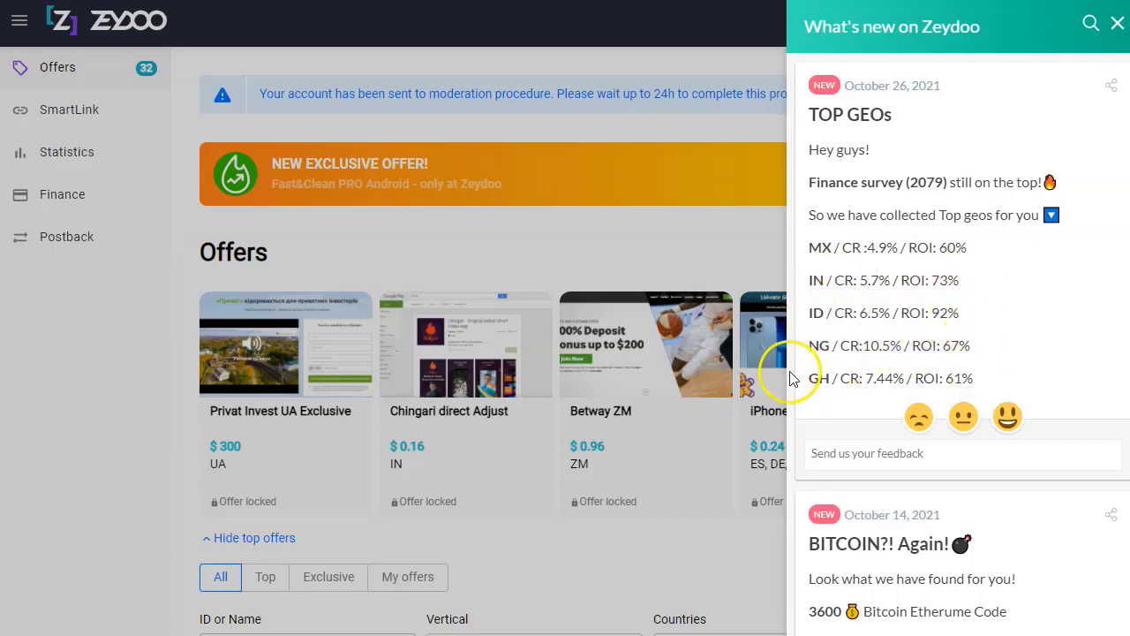
Read down the TOP GEOs post, rate it with a smiley, and close the What's new panel.
{"action": "scroll", "coordinate": [857, 353], "scroll_direction": "down", "scroll_amount": 1}
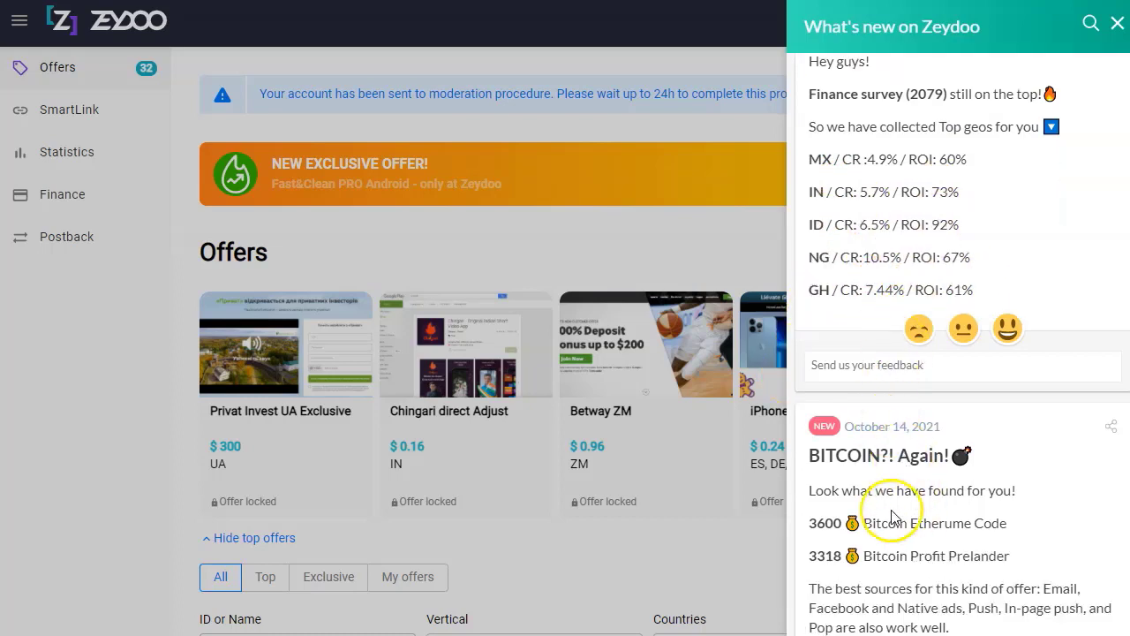
{"action": "scroll", "coordinate": [927, 494], "scroll_direction": "down", "scroll_amount": 2}
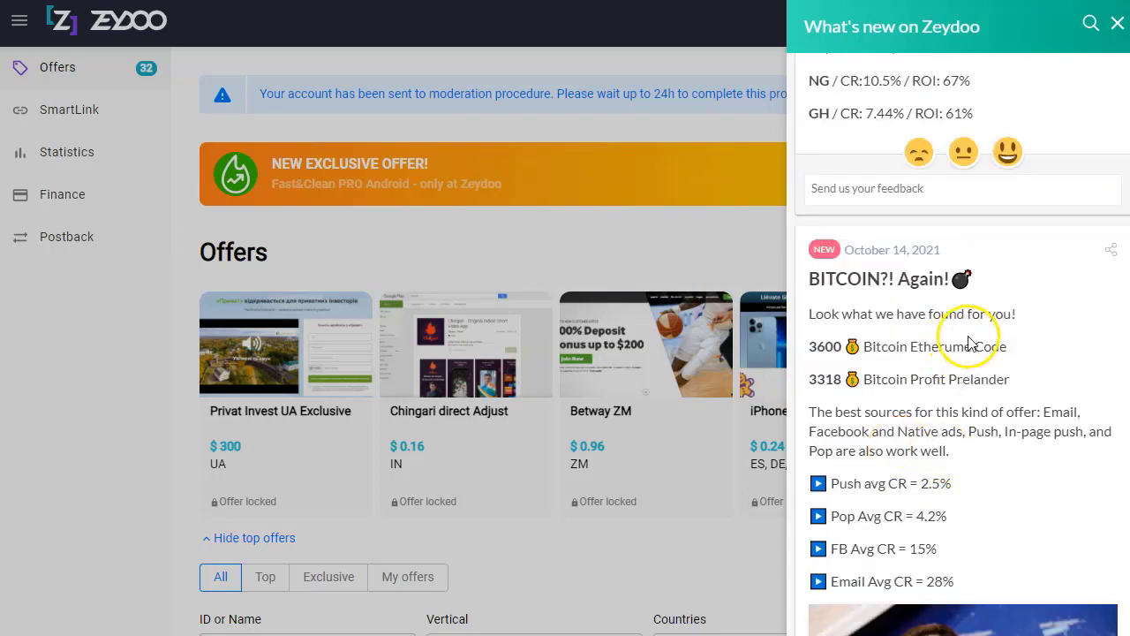
{"action": "scroll", "coordinate": [969, 343], "scroll_direction": "down", "scroll_amount": 1}
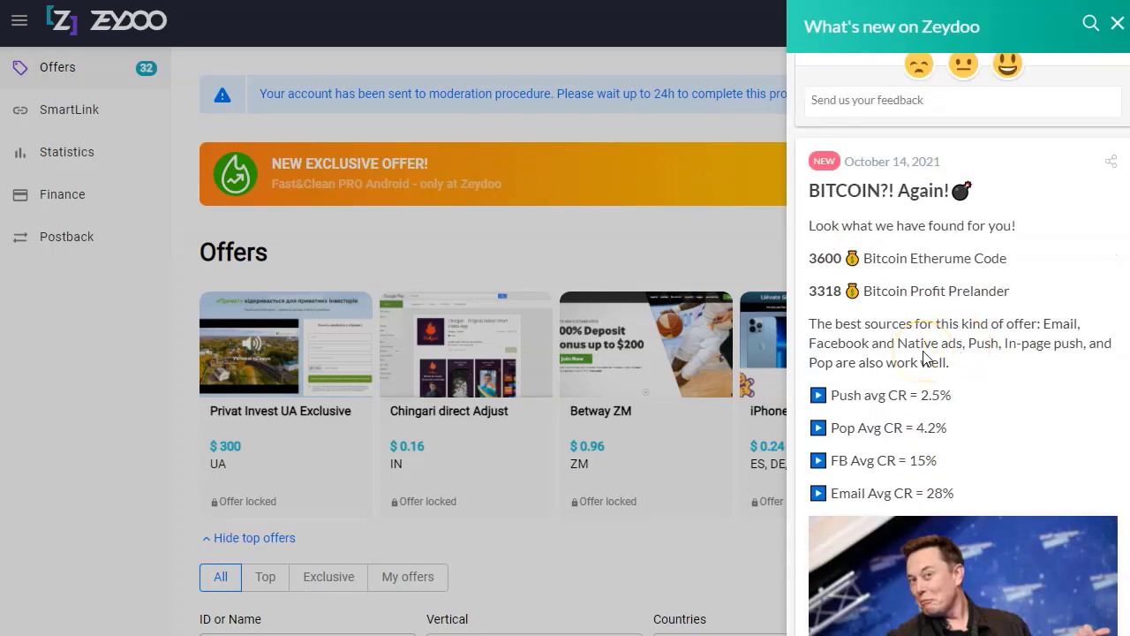
{"action": "scroll", "coordinate": [897, 265], "scroll_direction": "down", "scroll_amount": 3}
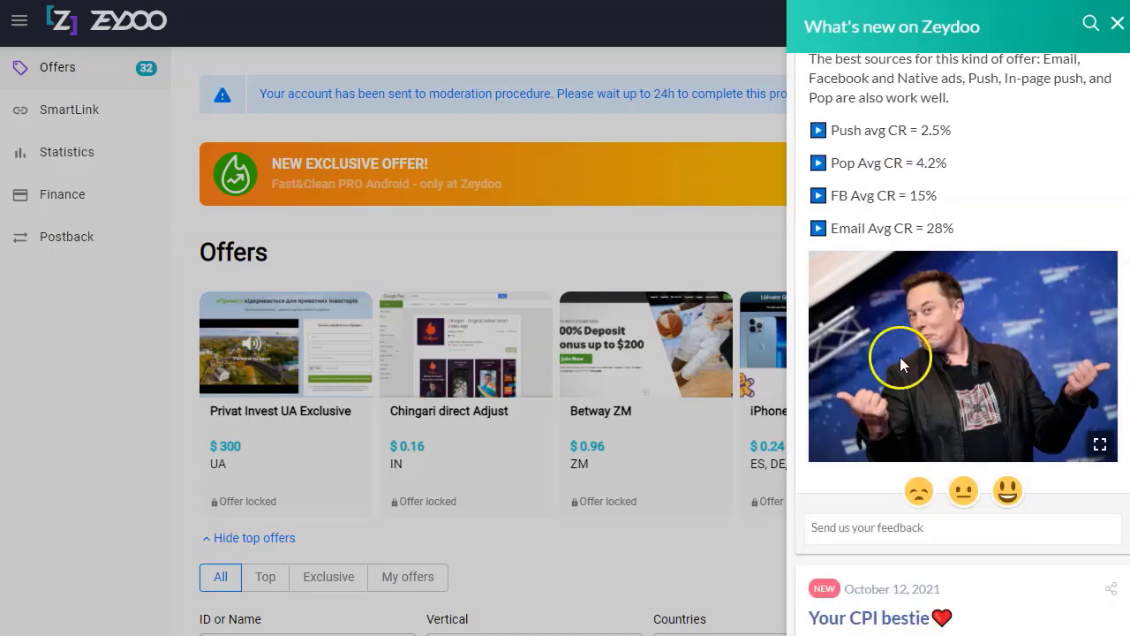
{"action": "scroll", "coordinate": [899, 356], "scroll_direction": "down", "scroll_amount": 10}
{"action": "left_click_drag", "start_coordinate": [808, 215], "coordinate": [1014, 216]}
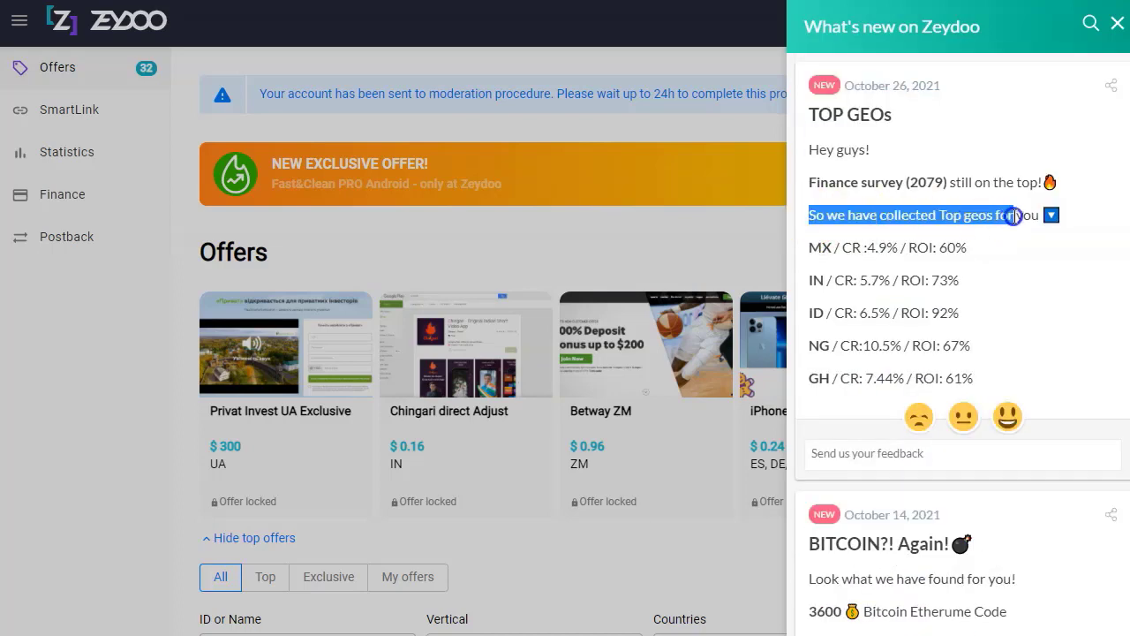
{"action": "left_click", "coordinate": [1013, 217]}
{"action": "left_click", "coordinate": [1009, 420]}
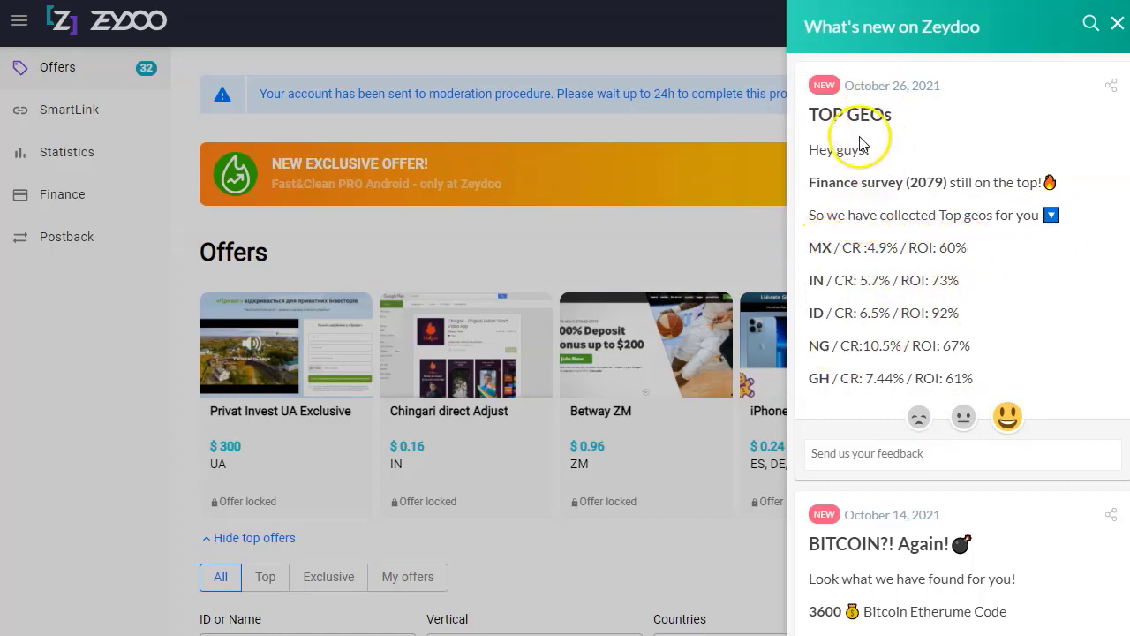
{"action": "left_click", "coordinate": [418, 253]}
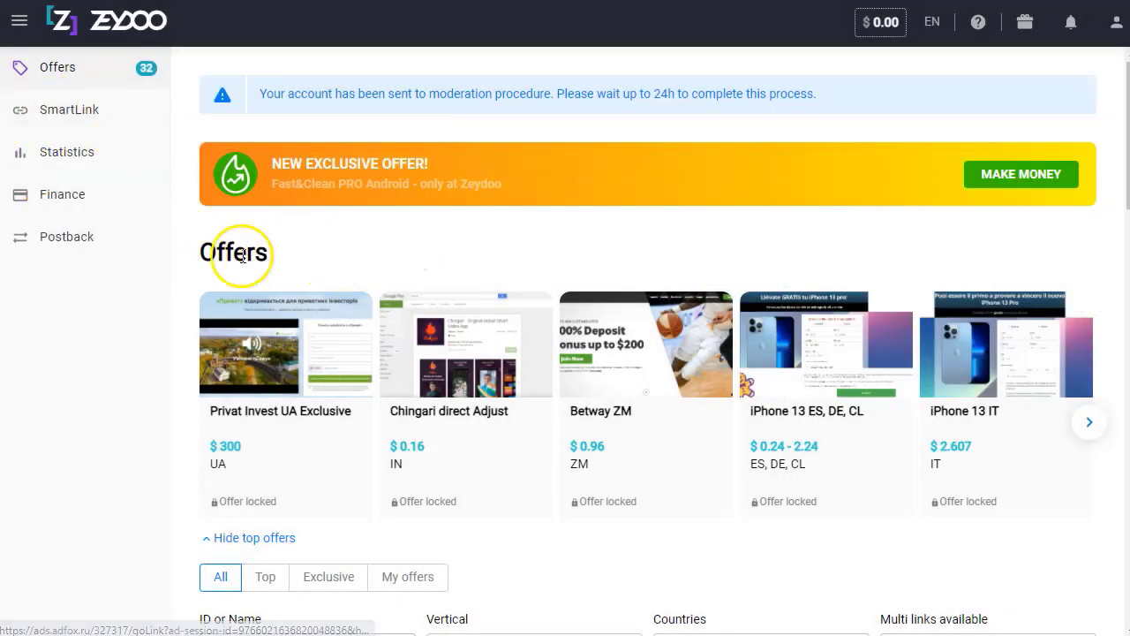
Filter the offers list to the Finance Survey vertical.
{"action": "scroll", "coordinate": [436, 327], "scroll_direction": "down", "scroll_amount": 2}
{"action": "scroll", "coordinate": [436, 386], "scroll_direction": "down", "scroll_amount": 1}
{"action": "scroll", "coordinate": [436, 387], "scroll_direction": "down", "scroll_amount": 2}
{"action": "scroll", "coordinate": [345, 379], "scroll_direction": "down", "scroll_amount": 2}
{"action": "scroll", "coordinate": [345, 378], "scroll_direction": "down", "scroll_amount": 3}
{"action": "scroll", "coordinate": [344, 379], "scroll_direction": "down", "scroll_amount": 2}
{"action": "scroll", "coordinate": [346, 379], "scroll_direction": "up", "scroll_amount": 9}
{"action": "scroll", "coordinate": [348, 378], "scroll_direction": "up", "scroll_amount": 3}
{"action": "scroll", "coordinate": [379, 235], "scroll_direction": "down", "scroll_amount": 4}
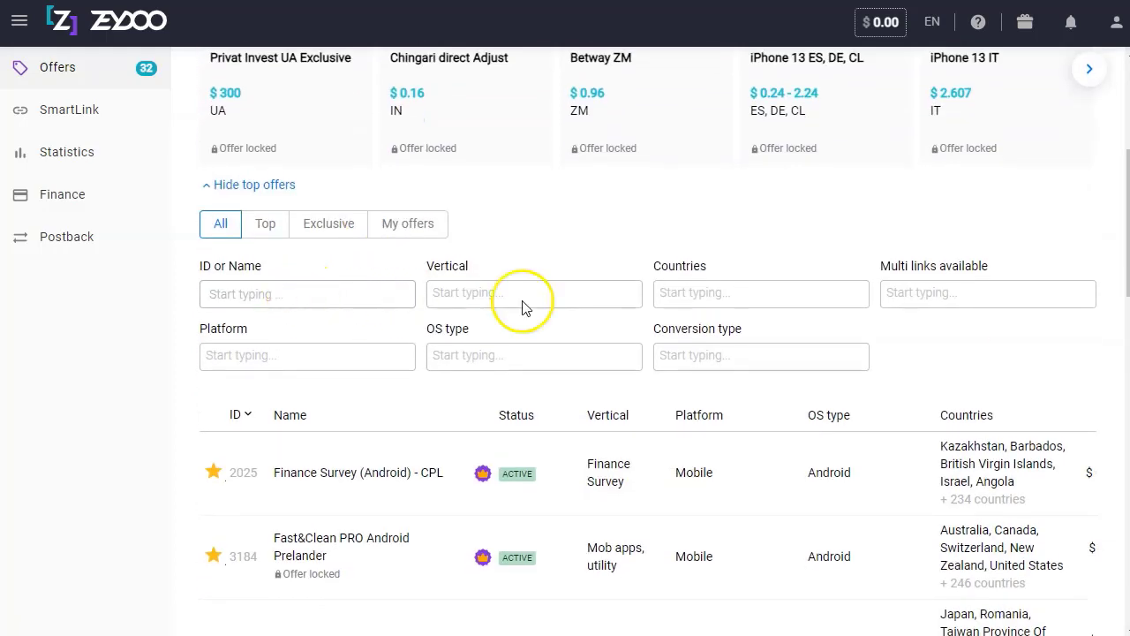
{"action": "left_click", "coordinate": [525, 299]}
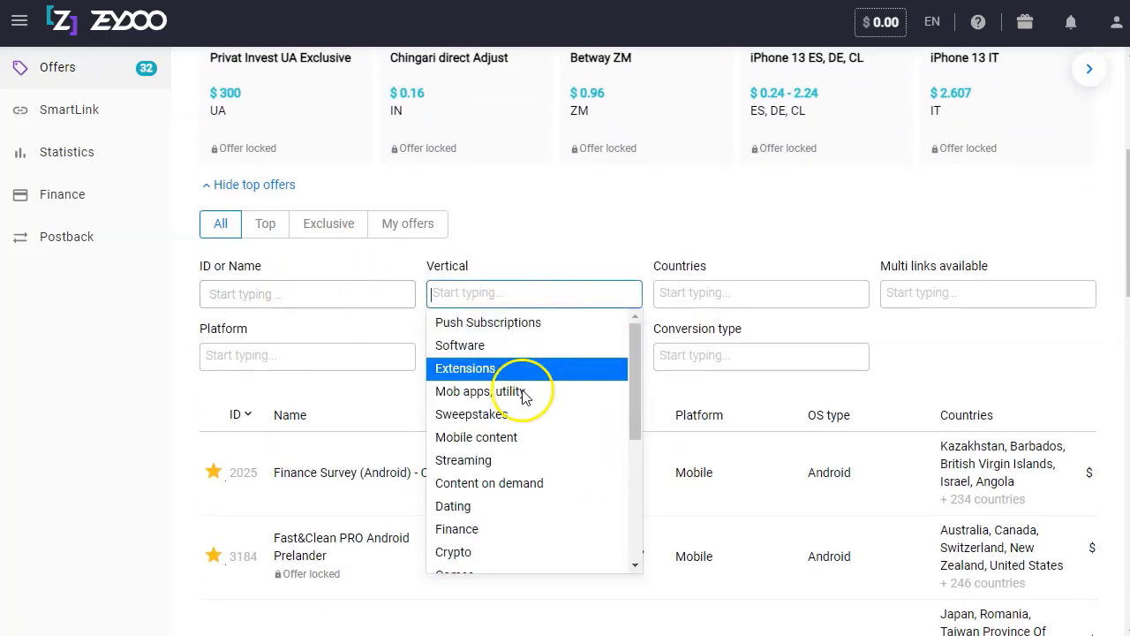
{"action": "scroll", "coordinate": [517, 482], "scroll_direction": "down", "scroll_amount": 1}
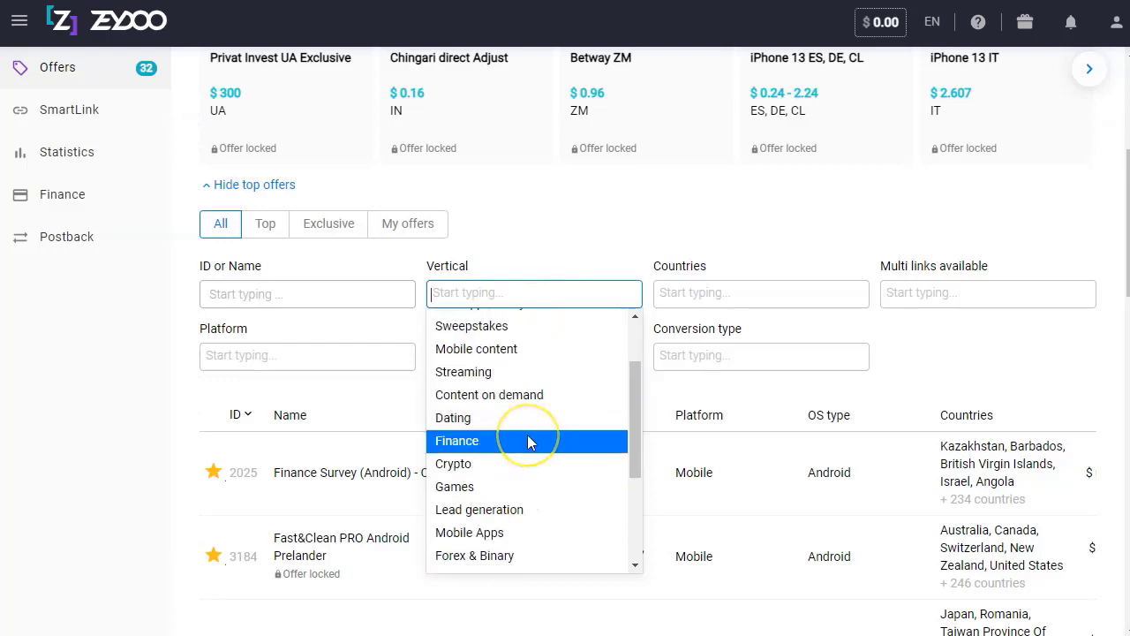
{"action": "scroll", "coordinate": [530, 441], "scroll_direction": "down", "scroll_amount": 3}
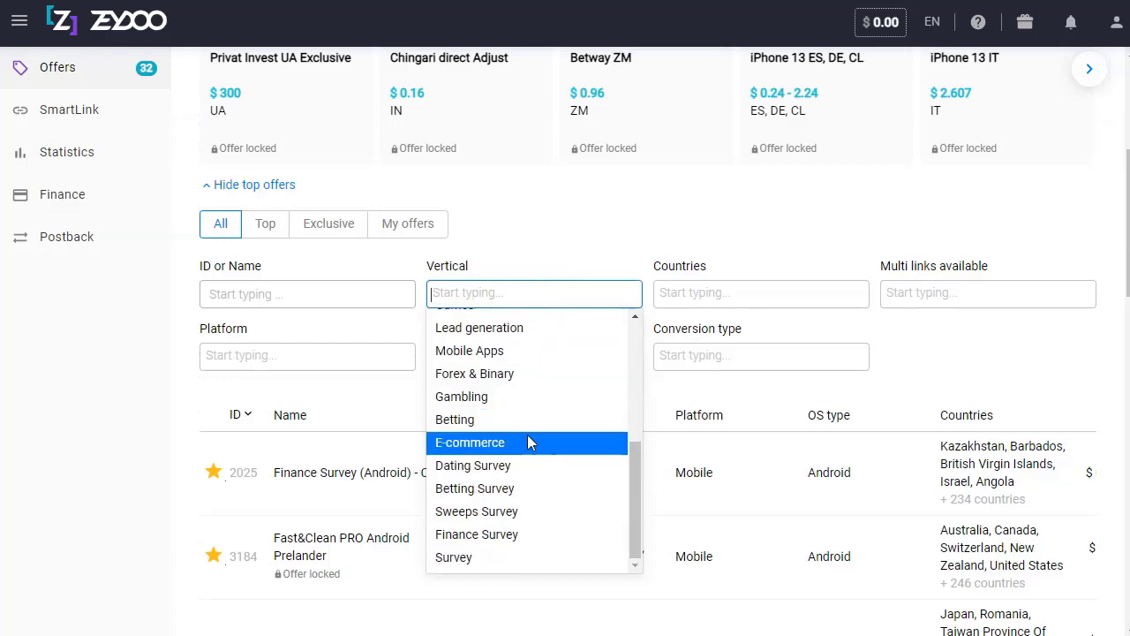
{"action": "left_click", "coordinate": [520, 533]}
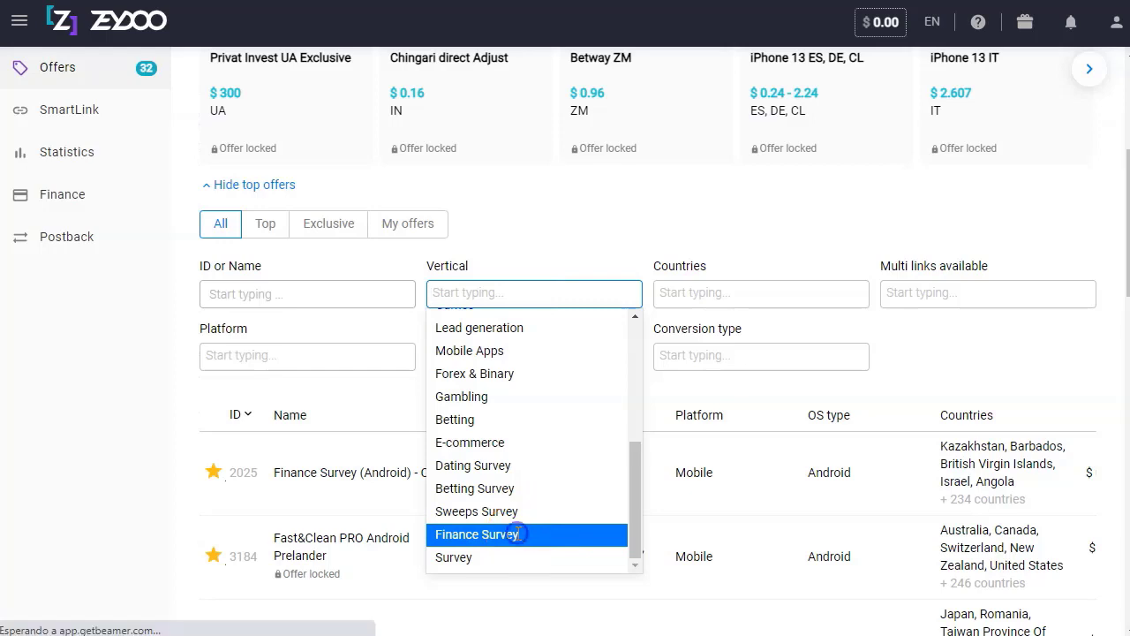
Add Mexico via 'mex' to the country filter and open the Finance Survey (Android) - CPL offer.
{"action": "left_click", "coordinate": [733, 295]}
{"action": "scroll", "coordinate": [756, 397], "scroll_direction": "down", "scroll_amount": 3}
{"action": "scroll", "coordinate": [756, 405], "scroll_direction": "down", "scroll_amount": 5}
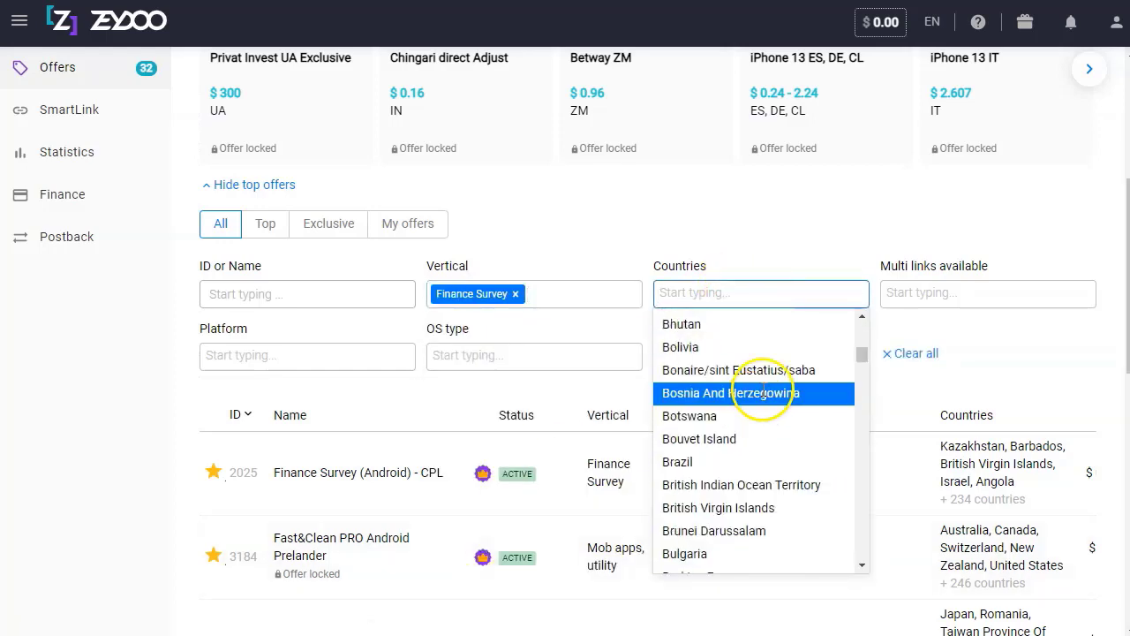
{"action": "type", "text": "mex"}
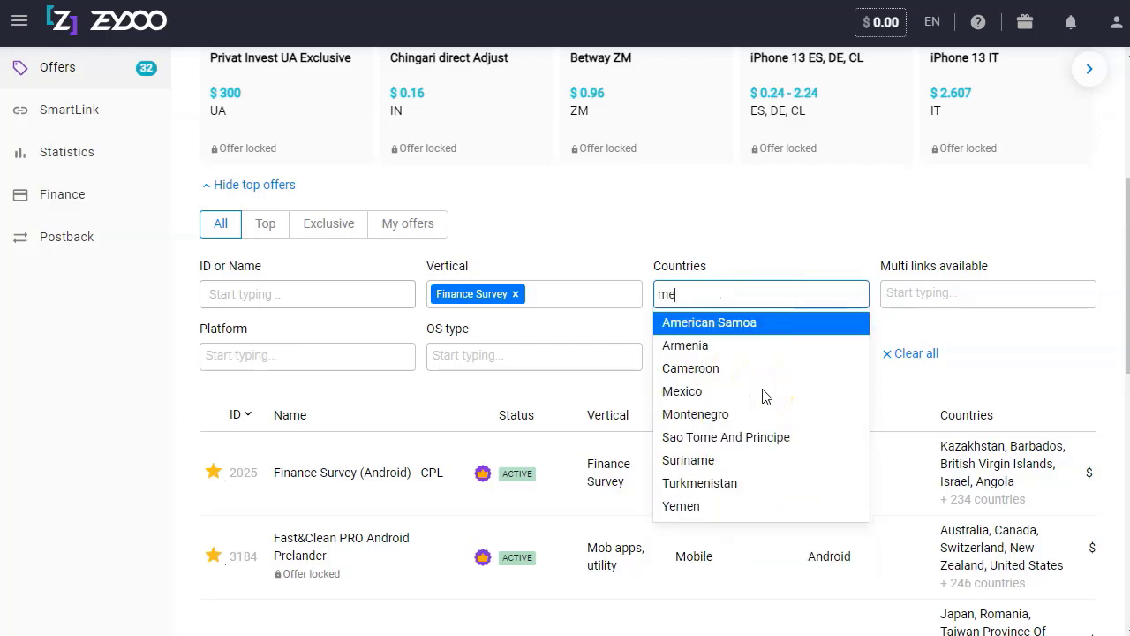
{"action": "left_click", "coordinate": [721, 322]}
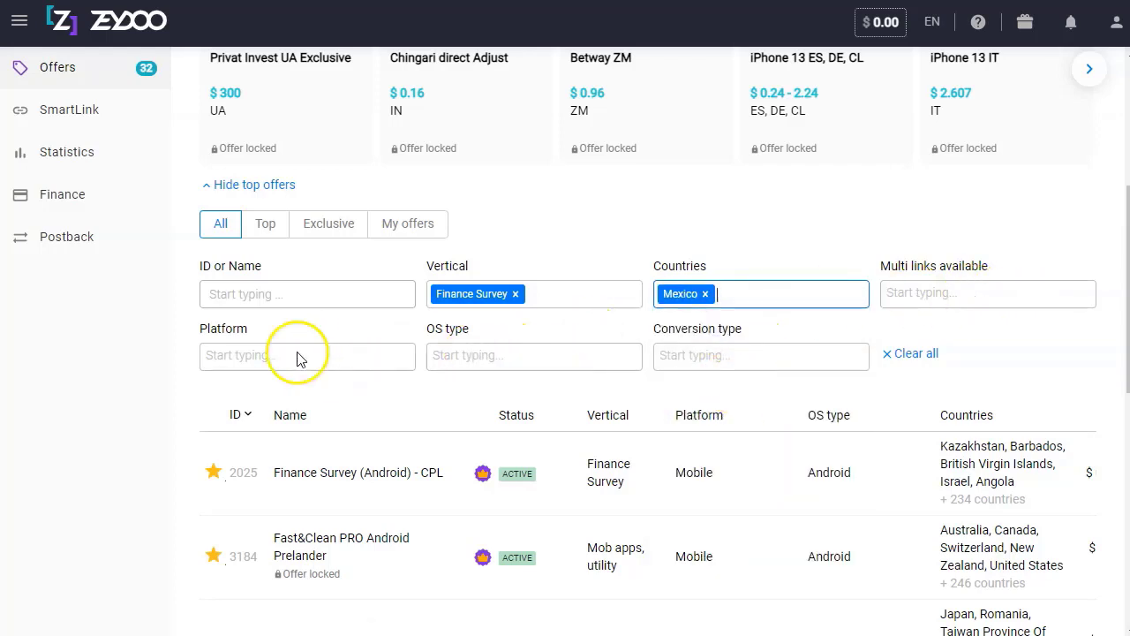
{"action": "left_click", "coordinate": [781, 355]}
{"action": "left_click", "coordinate": [782, 355]}
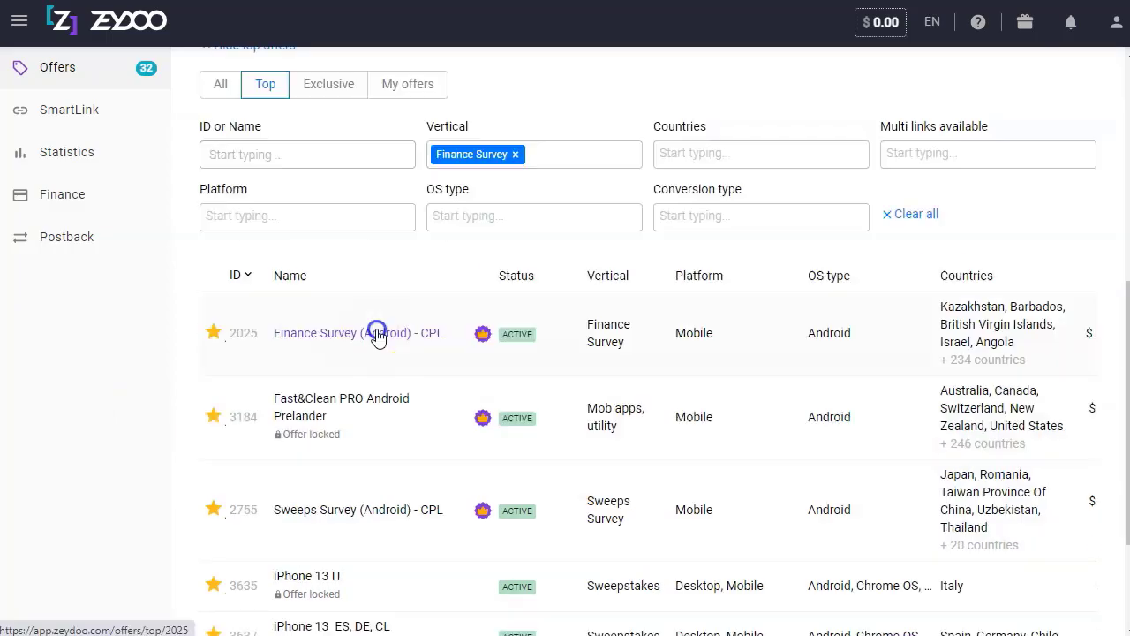
{"action": "left_click", "coordinate": [378, 330]}
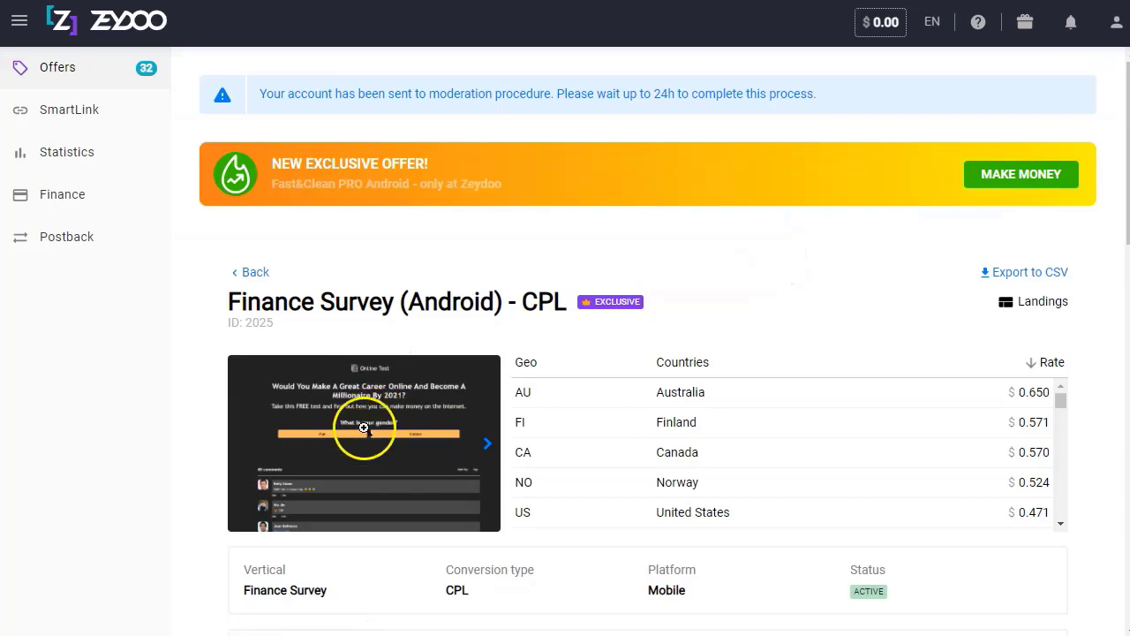
{"action": "left_click", "coordinate": [363, 428]}
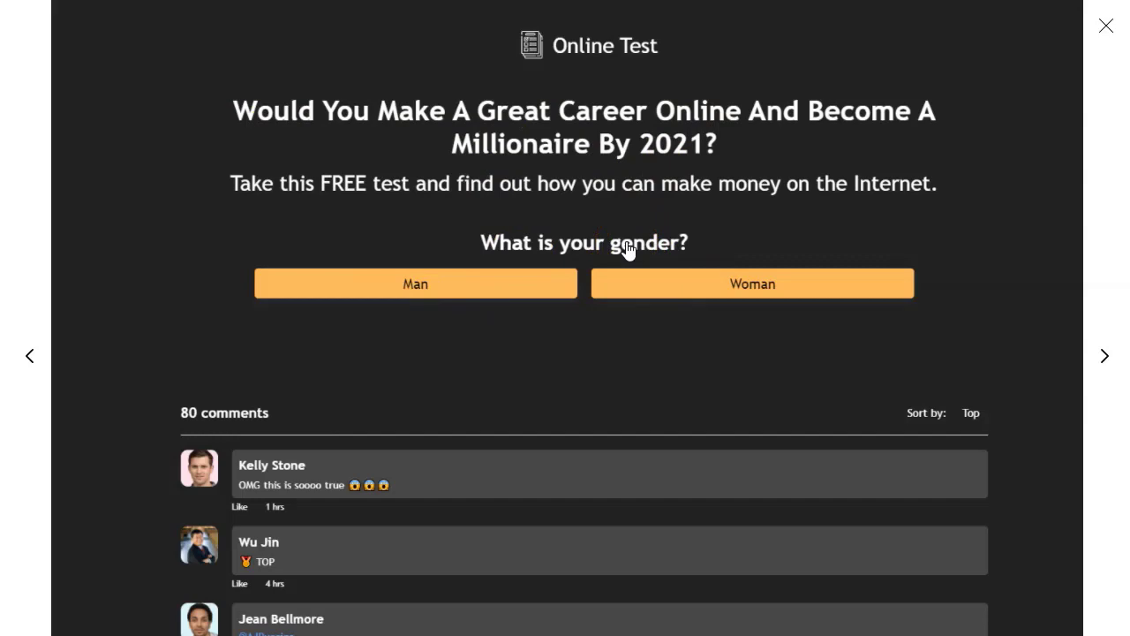
{"action": "left_click", "coordinate": [757, 345]}
{"action": "scroll", "coordinate": [768, 314], "scroll_direction": "down", "scroll_amount": 2}
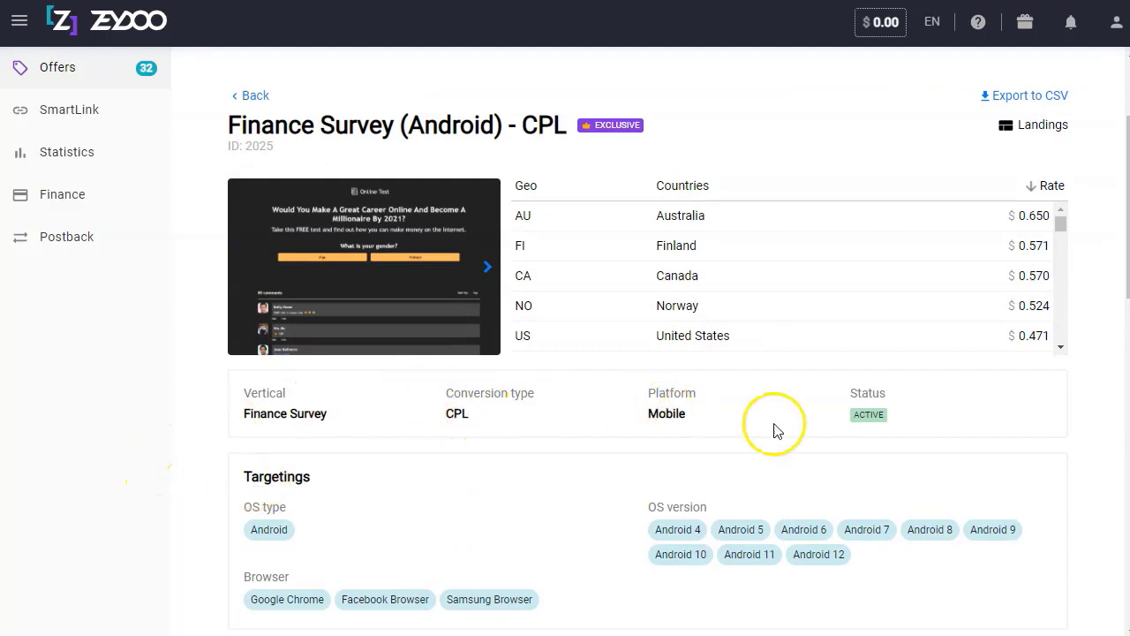
Read the offer's Description and Restrictions, highlighting the Facebook traffic and facebookpixel_ID notes.
{"action": "scroll", "coordinate": [525, 480], "scroll_direction": "down", "scroll_amount": 2}
{"action": "scroll", "coordinate": [524, 479], "scroll_direction": "down", "scroll_amount": 1}
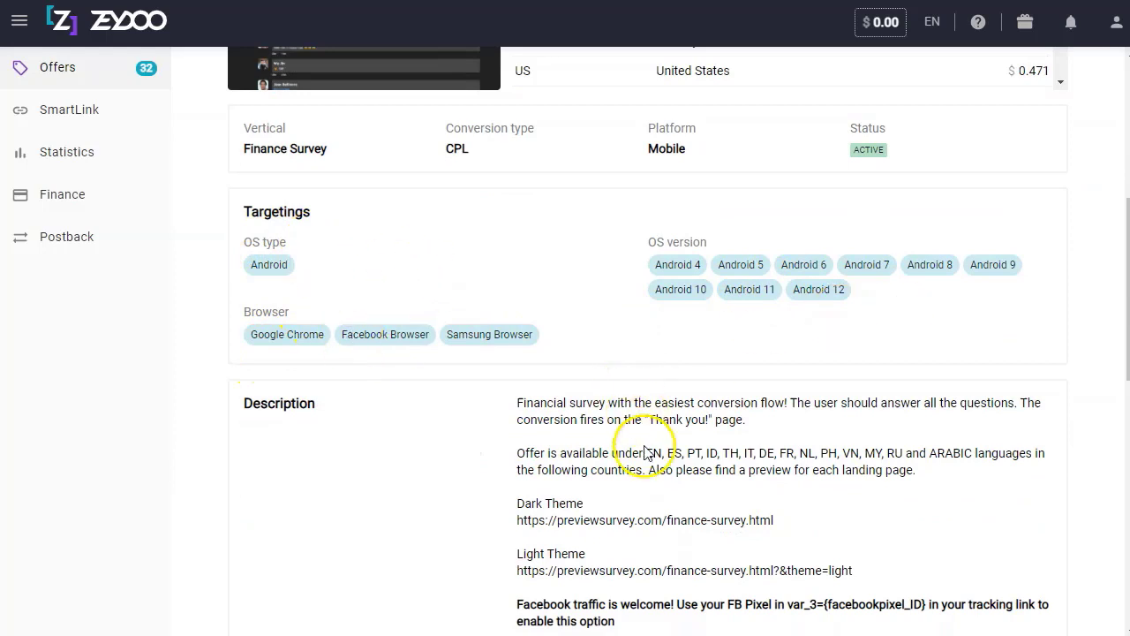
{"action": "scroll", "coordinate": [644, 442], "scroll_direction": "down", "scroll_amount": 2}
{"action": "scroll", "coordinate": [615, 325], "scroll_direction": "down", "scroll_amount": 1}
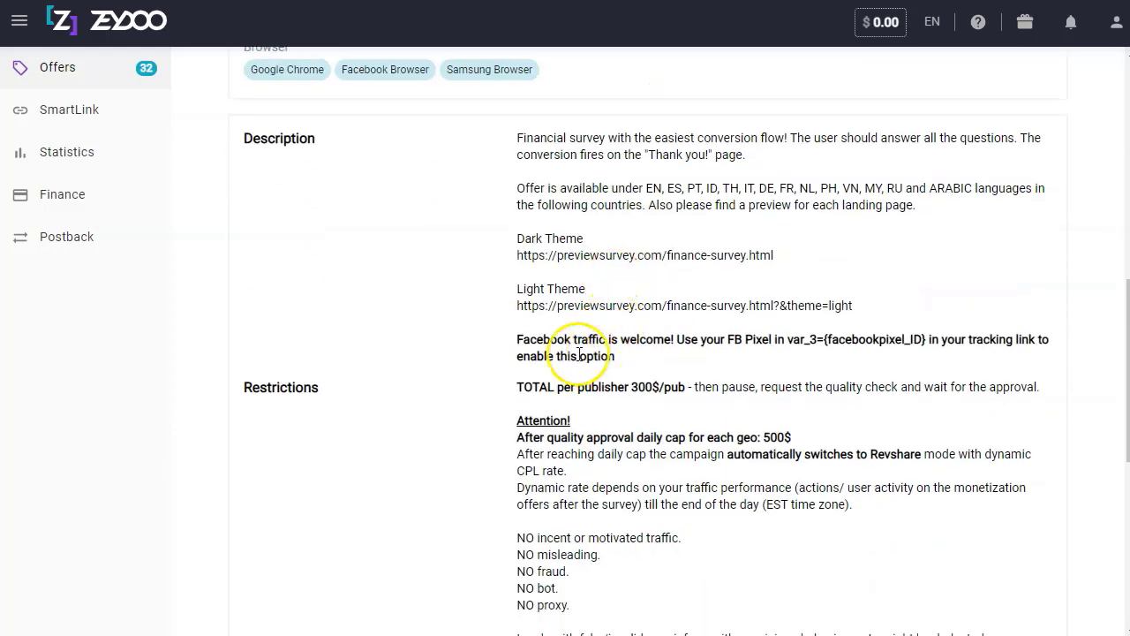
{"action": "left_click_drag", "start_coordinate": [519, 344], "coordinate": [676, 346]}
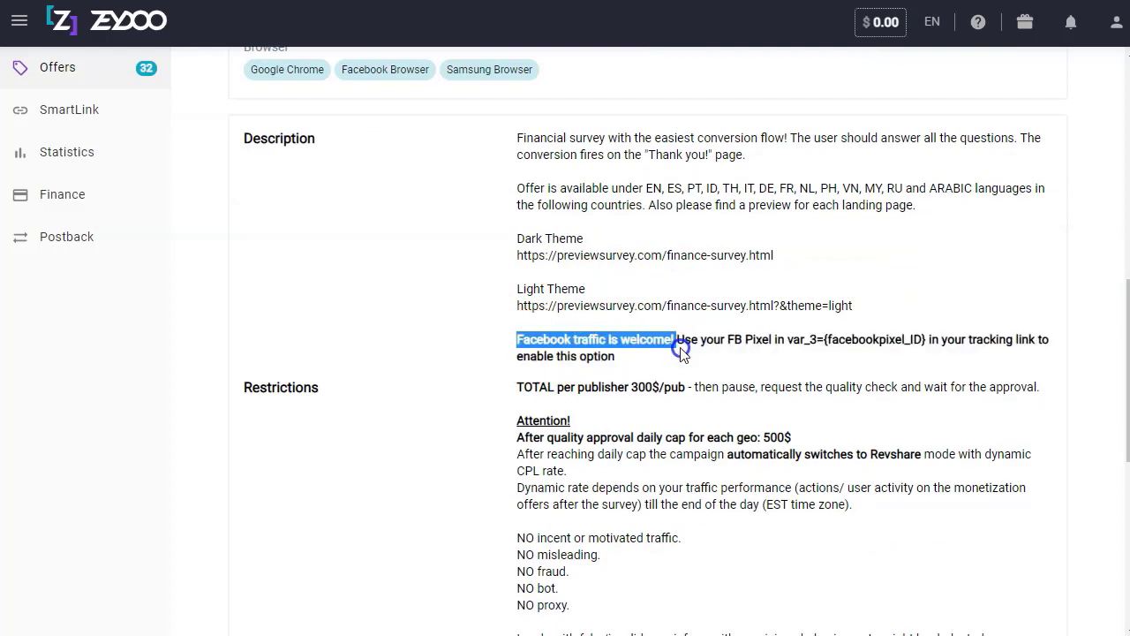
{"action": "left_click", "coordinate": [786, 334]}
{"action": "left_click_drag", "start_coordinate": [825, 340], "coordinate": [1009, 343]}
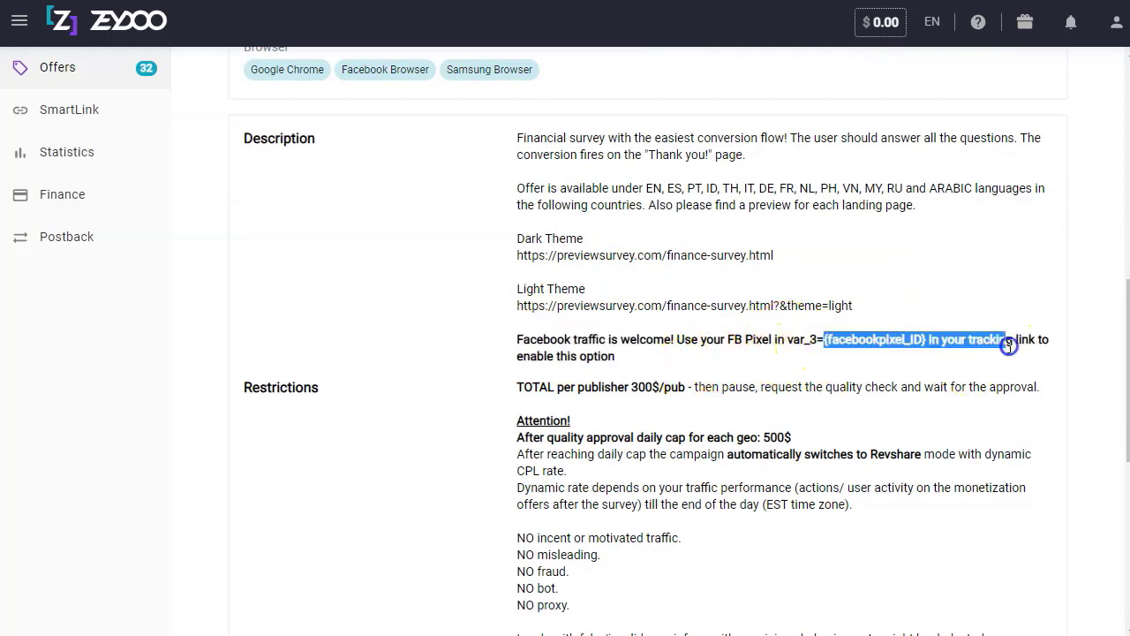
{"action": "left_click", "coordinate": [641, 353]}
Finish reviewing the offer page and go to the SmartLink page.
{"action": "scroll", "coordinate": [653, 336], "scroll_direction": "down", "scroll_amount": 3}
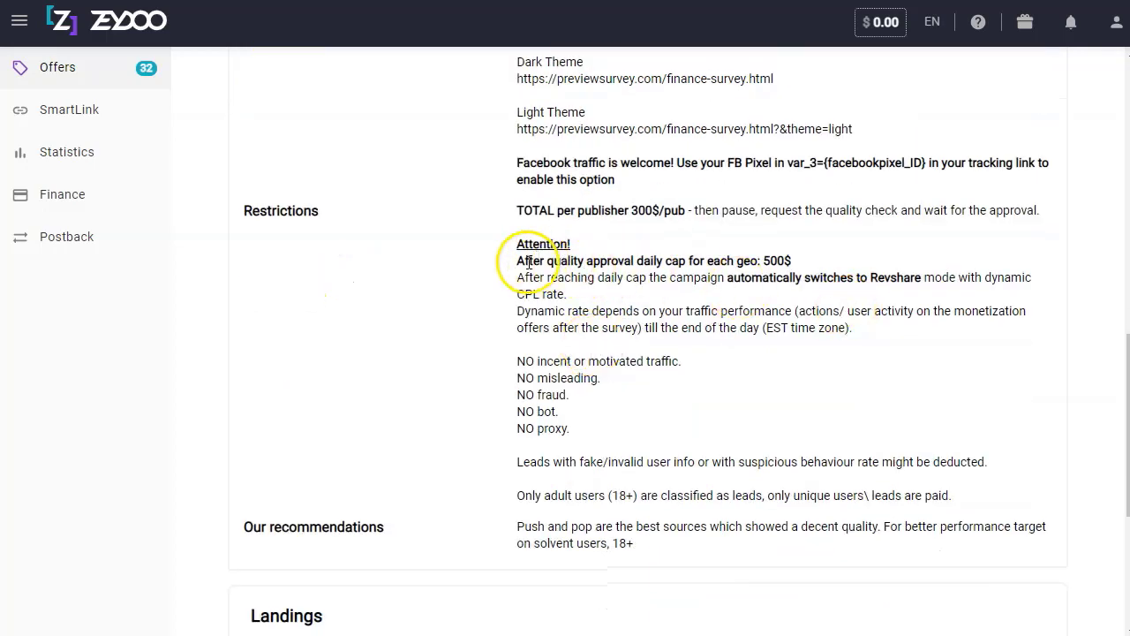
{"action": "scroll", "coordinate": [606, 368], "scroll_direction": "down", "scroll_amount": 3}
{"action": "left_click", "coordinate": [648, 532]}
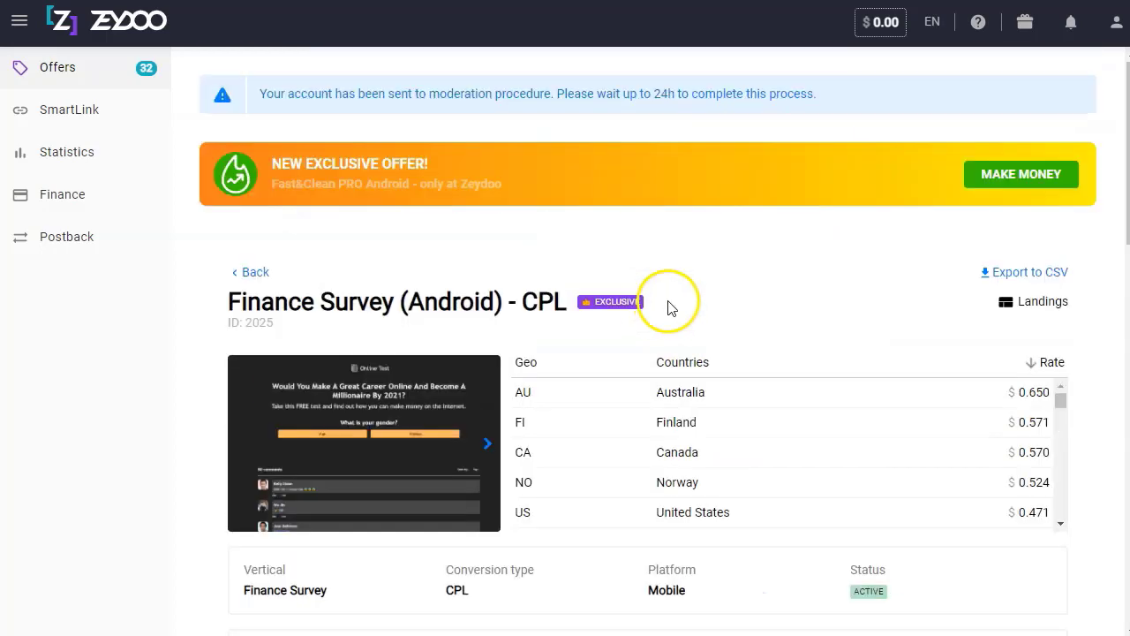
{"action": "left_click", "coordinate": [70, 110]}
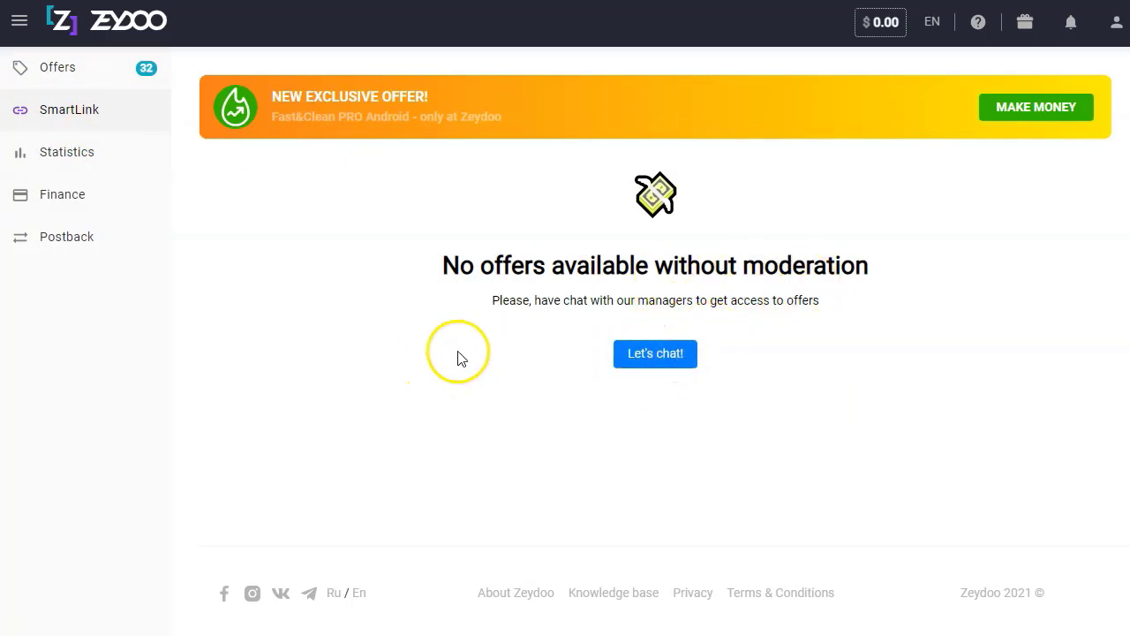
Go to the Statistics page from the left sidebar.
{"action": "left_click", "coordinate": [130, 97]}
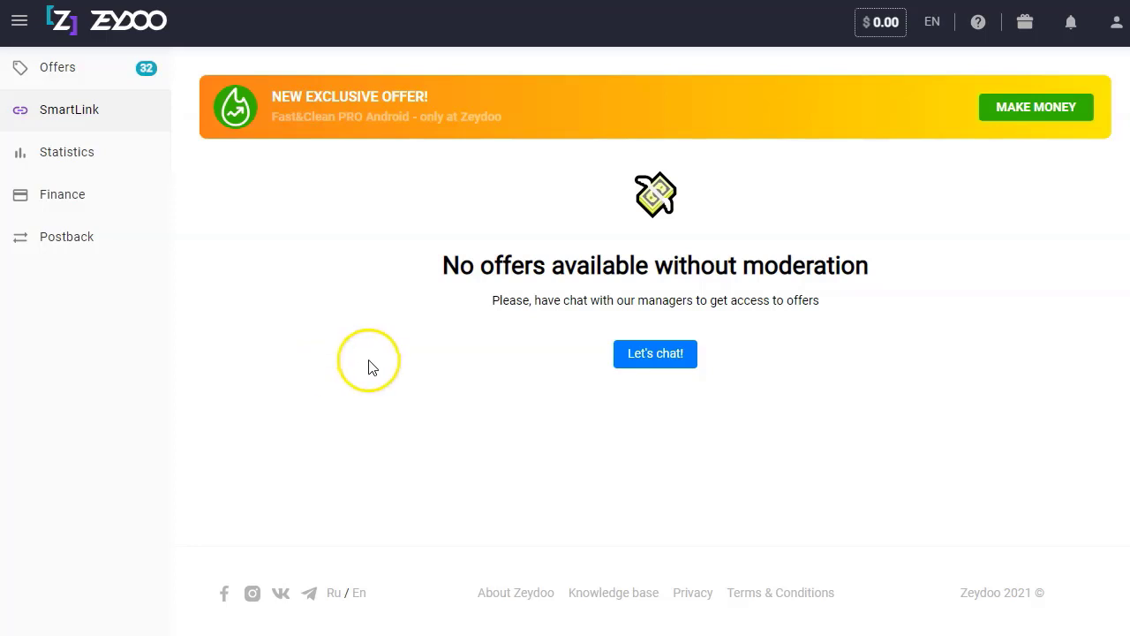
{"action": "left_click", "coordinate": [60, 157]}
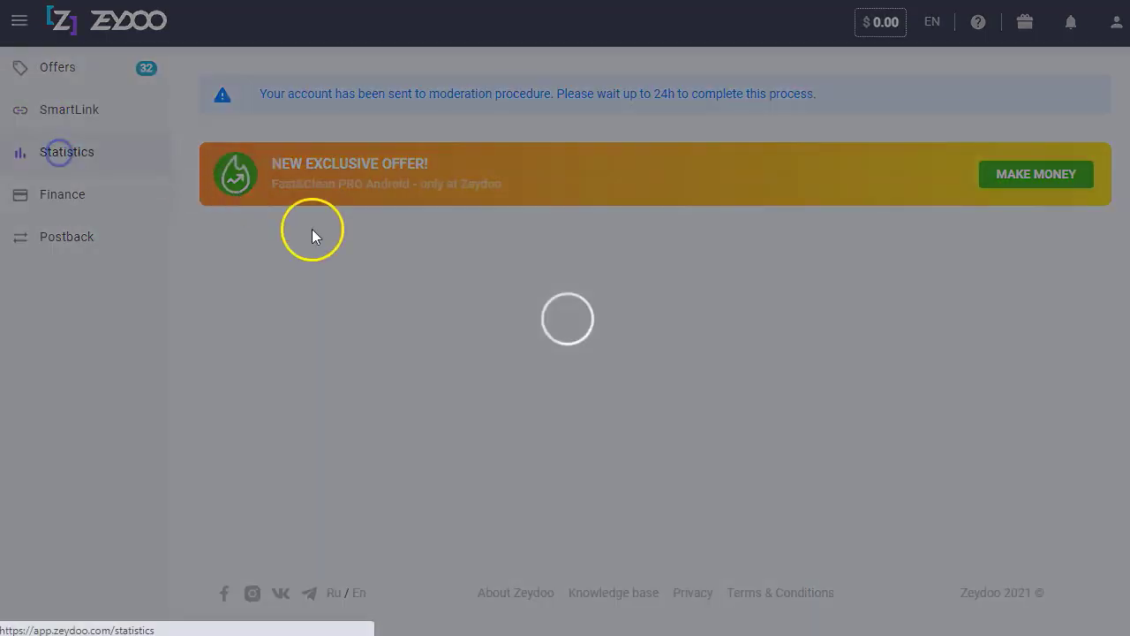